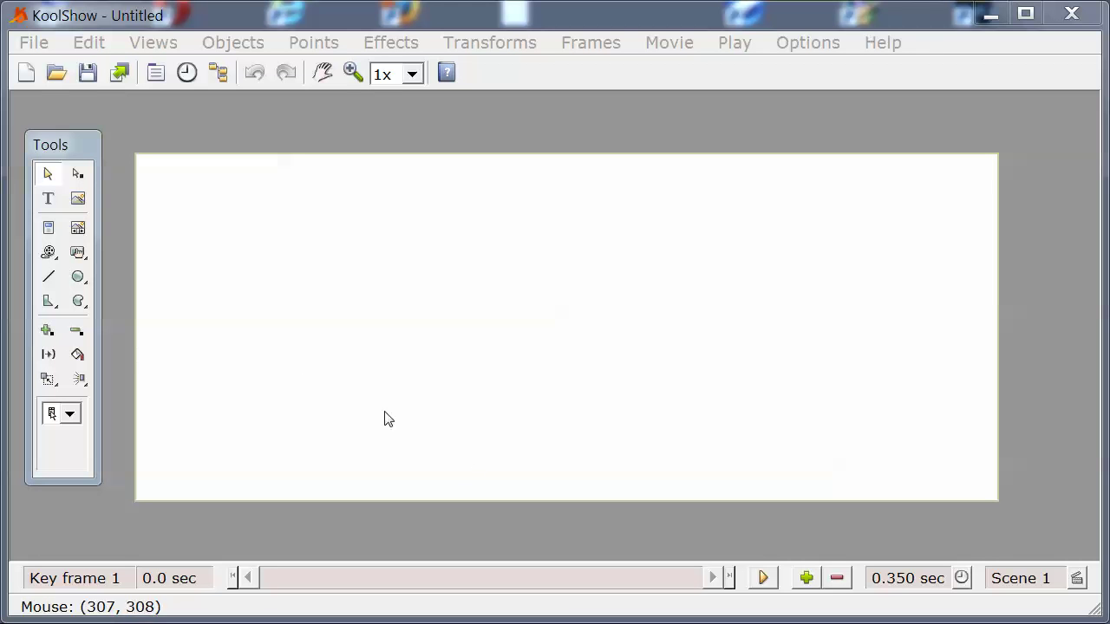
- Draw a five-pointed star on the stage with the Star shape tool
{"action": "left_click", "coordinate": [80, 289]}
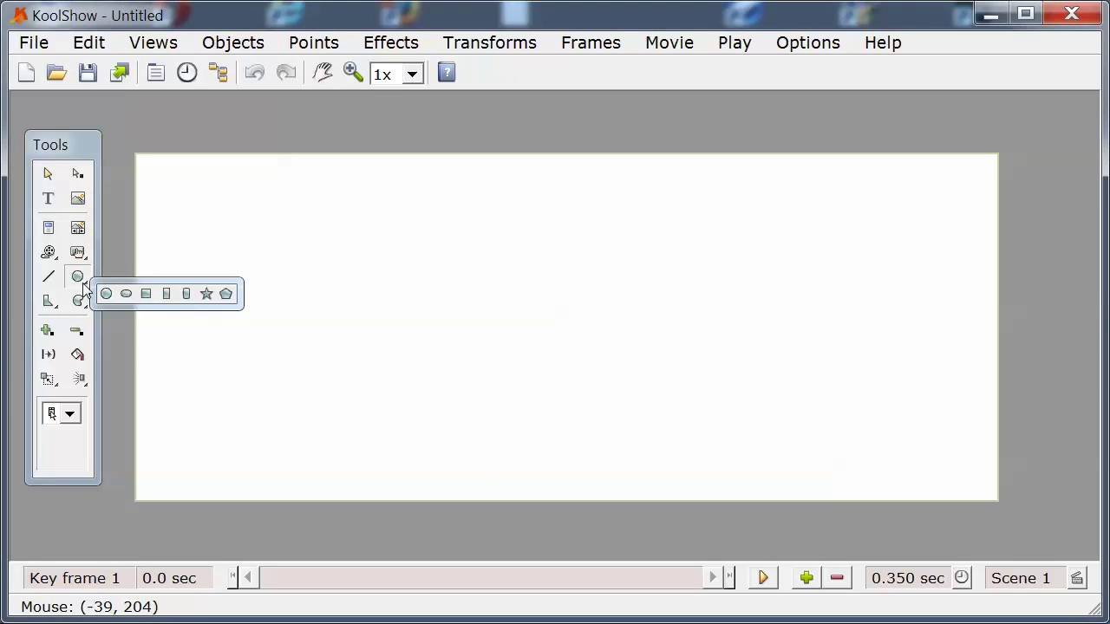
{"action": "left_click", "coordinate": [209, 292]}
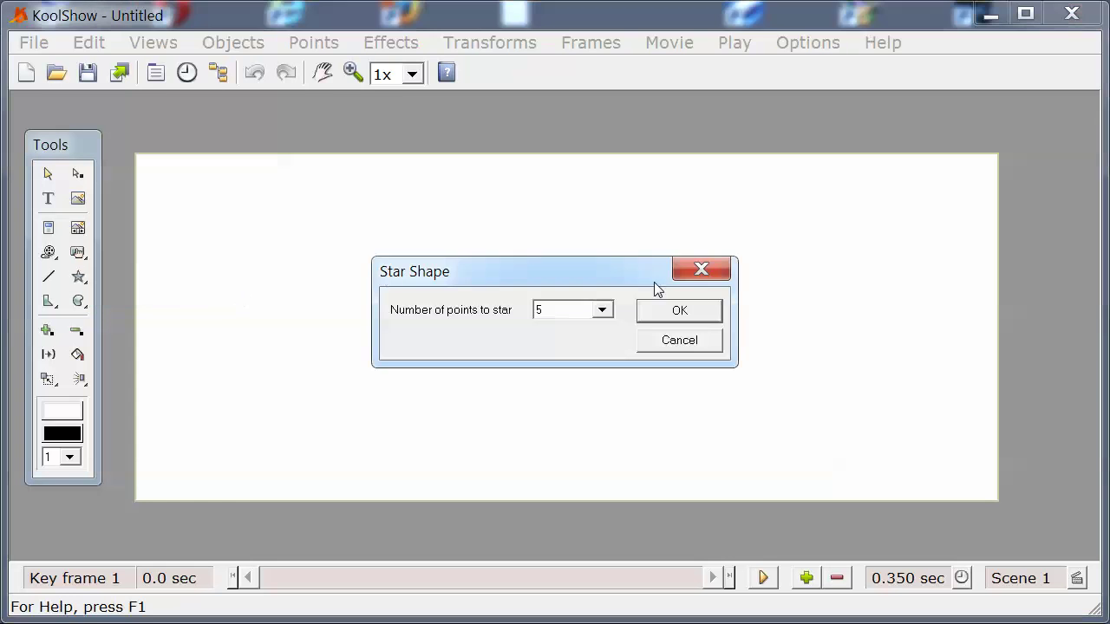
{"action": "left_click", "coordinate": [703, 309]}
{"action": "left_click", "coordinate": [571, 425]}
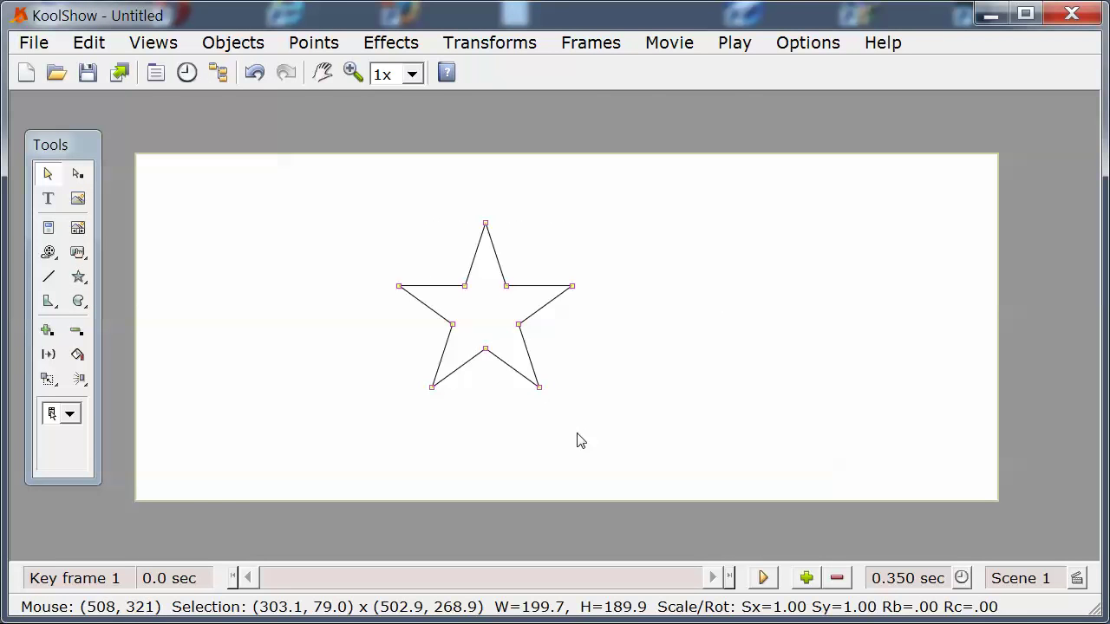
- Fill the star with light green #9FCF9F
{"action": "left_click", "coordinate": [78, 355]}
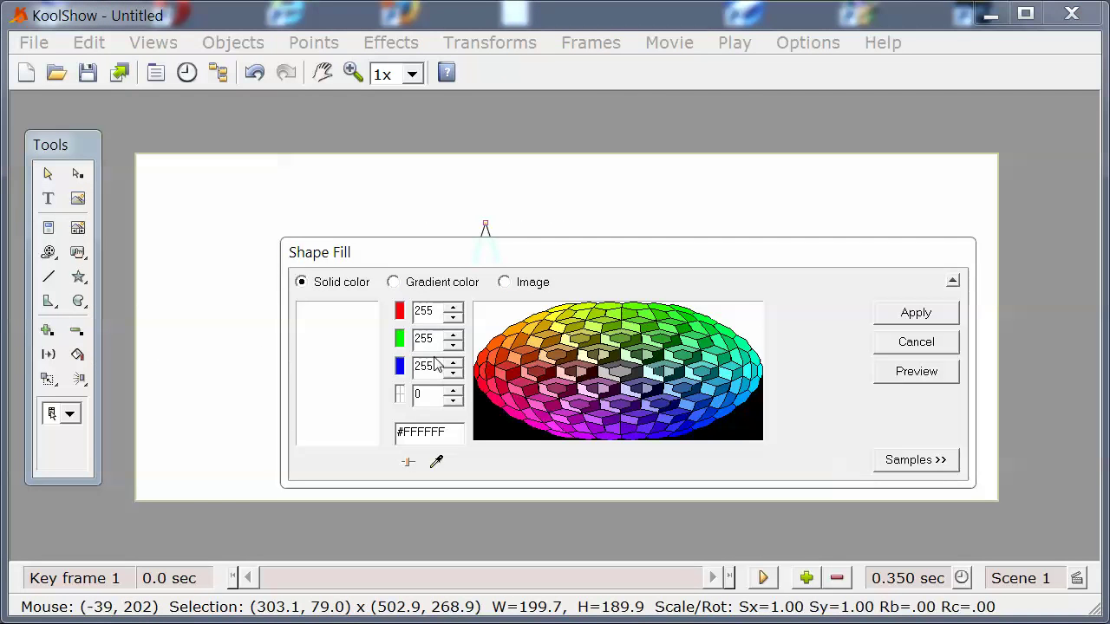
{"action": "left_click", "coordinate": [723, 350]}
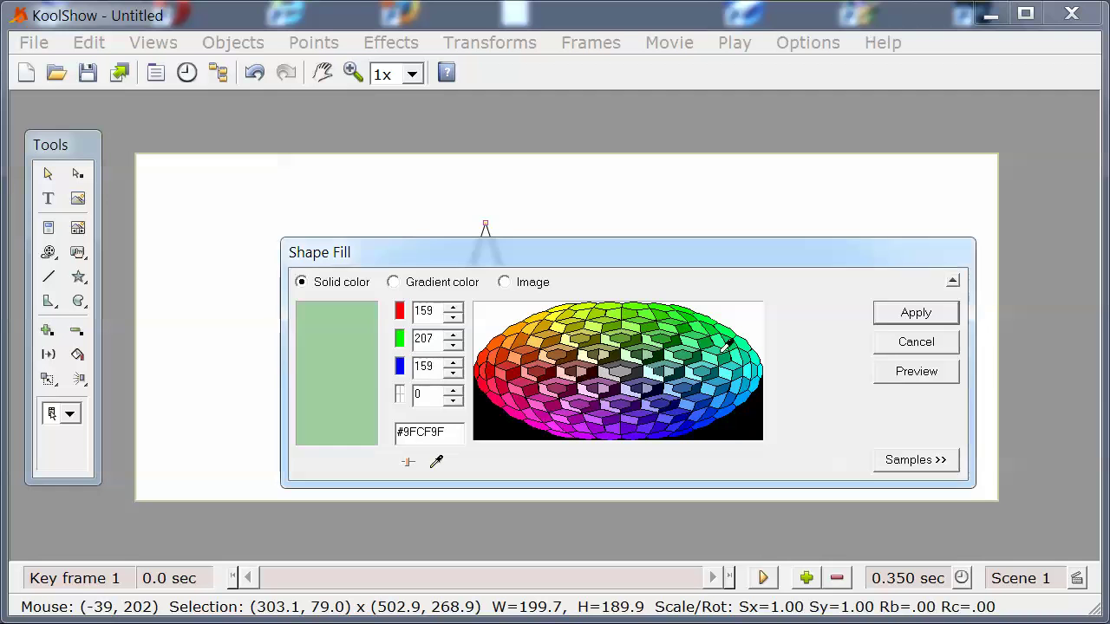
{"action": "left_click", "coordinate": [881, 317]}
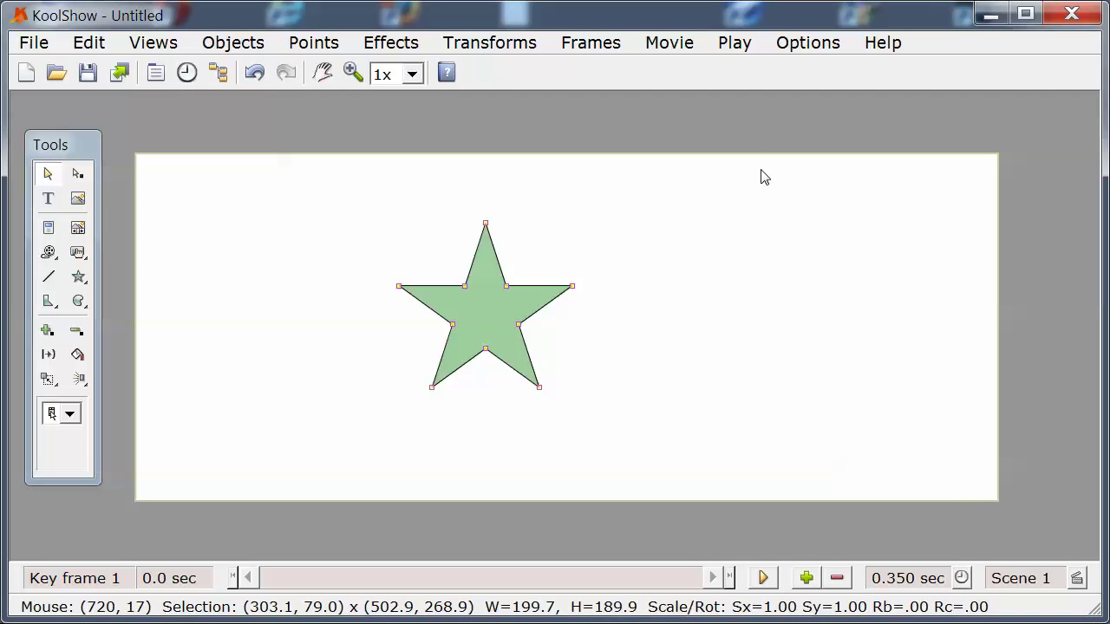
{"action": "left_click", "coordinate": [366, 43]}
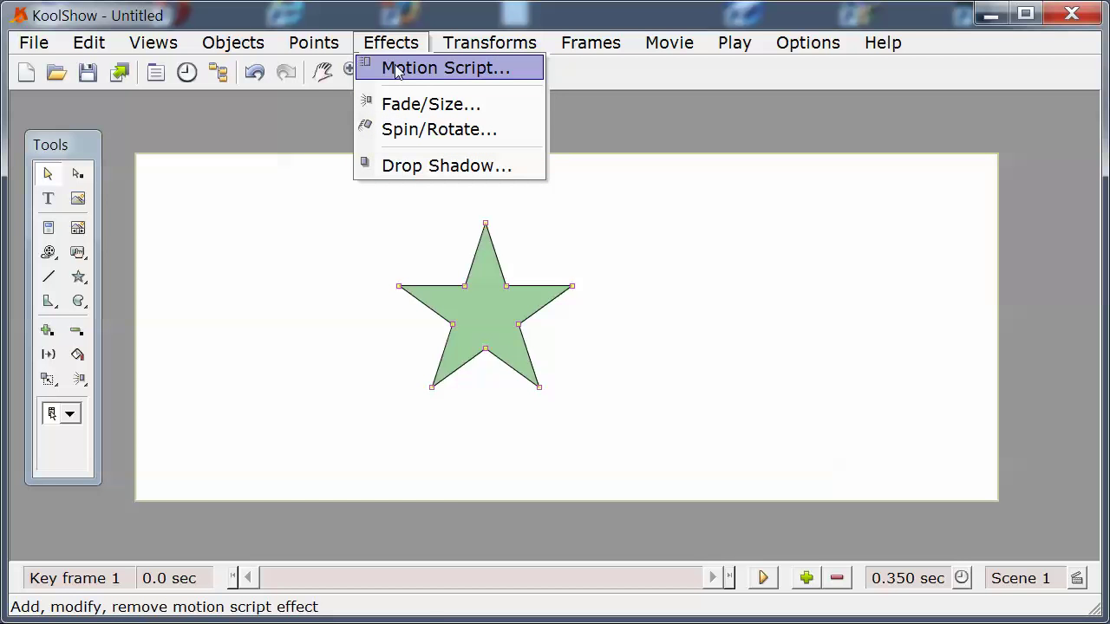
- Turn on the star's initial fade in and initial grow, each over 4 key frames
{"action": "left_click", "coordinate": [394, 105]}
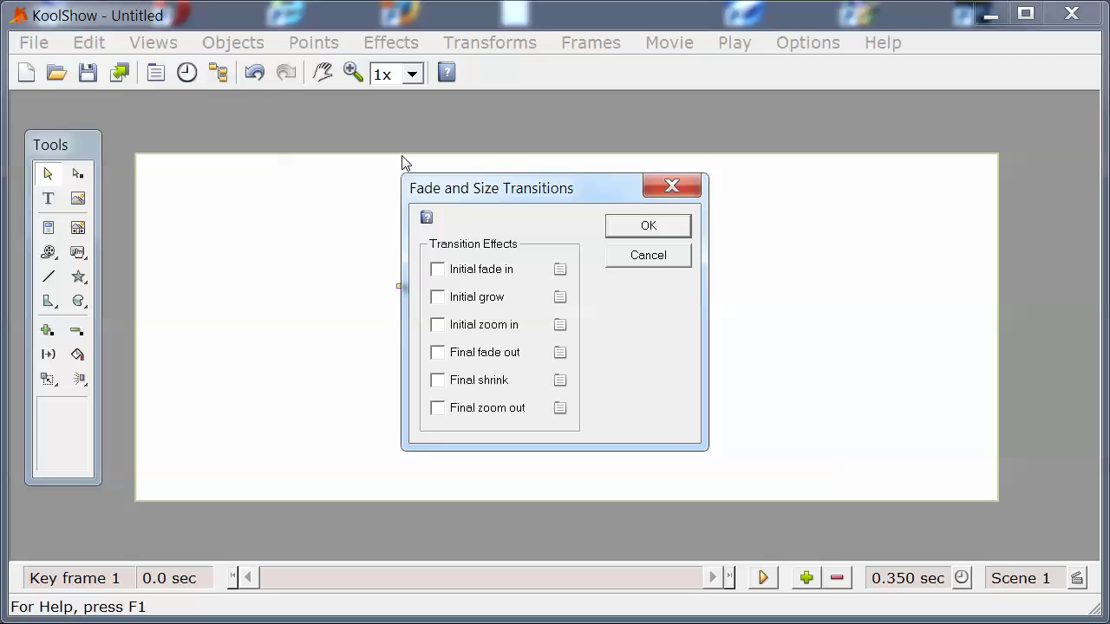
{"action": "left_click", "coordinate": [444, 271]}
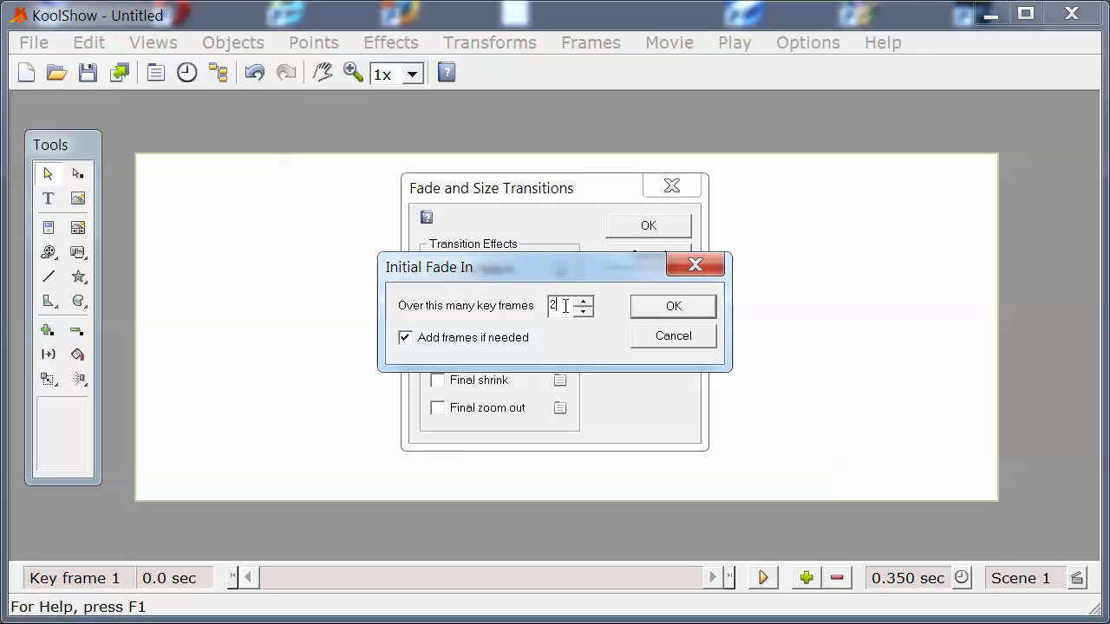
{"action": "left_click_drag", "start_coordinate": [565, 305], "coordinate": [548, 308]}
{"action": "type", "text": "4"}
{"action": "left_click", "coordinate": [693, 312]}
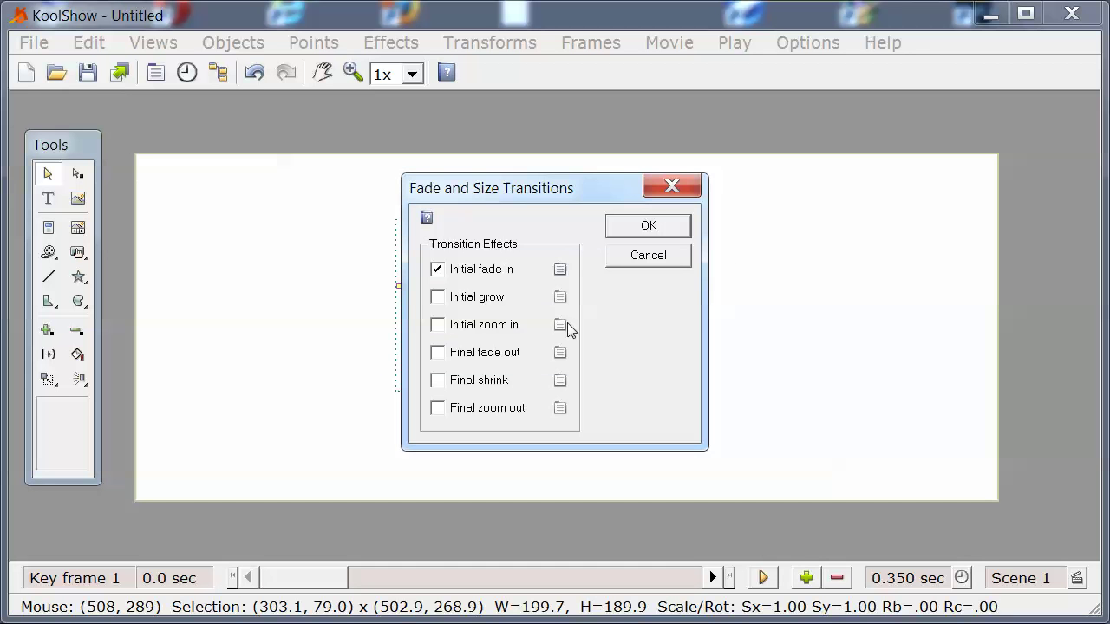
{"action": "left_click", "coordinate": [439, 297]}
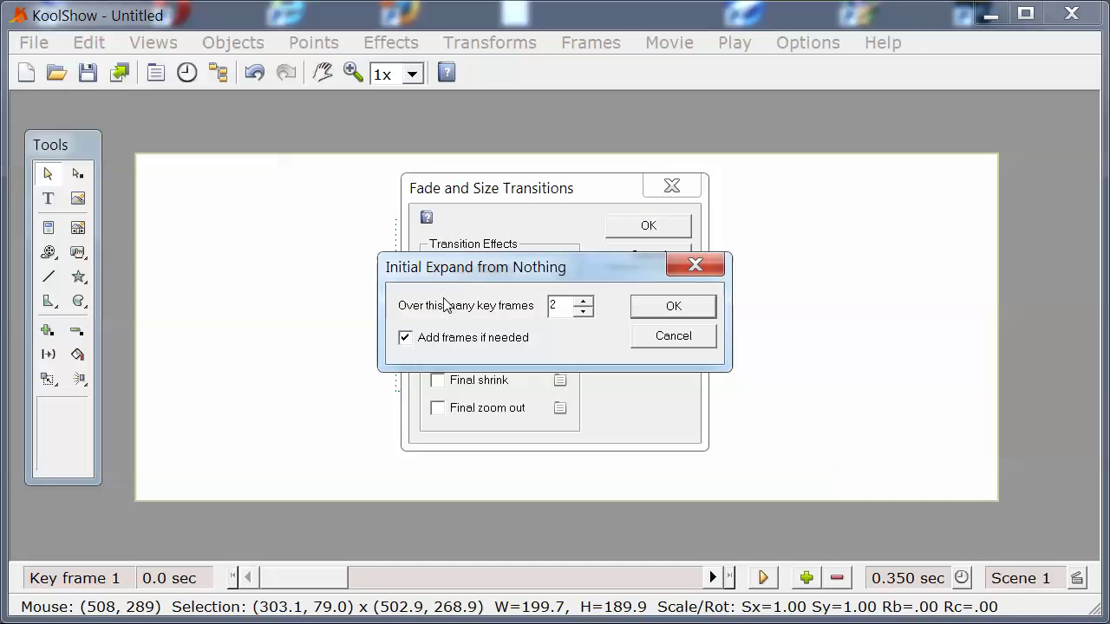
{"action": "double_click", "coordinate": [568, 305]}
{"action": "type", "text": "4"}
{"action": "left_click", "coordinate": [651, 307]}
- Add final fade out and final shrink at 4 key frames each, and apply the transitions
{"action": "left_click", "coordinate": [437, 353]}
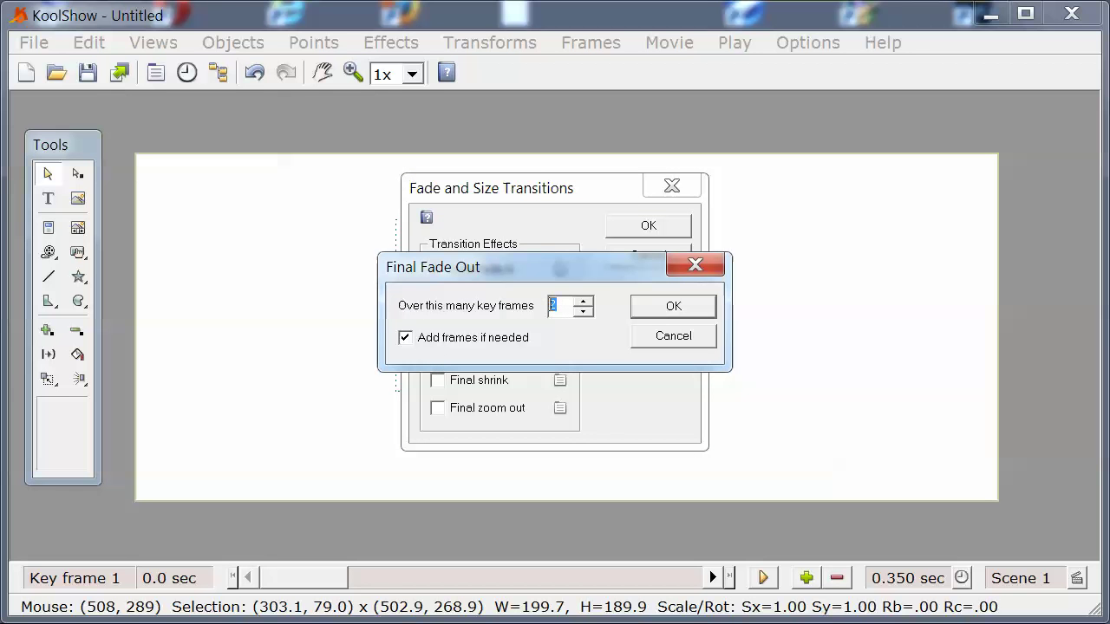
{"action": "type", "text": "4"}
{"action": "left_click", "coordinate": [693, 314]}
{"action": "left_click", "coordinate": [438, 381]}
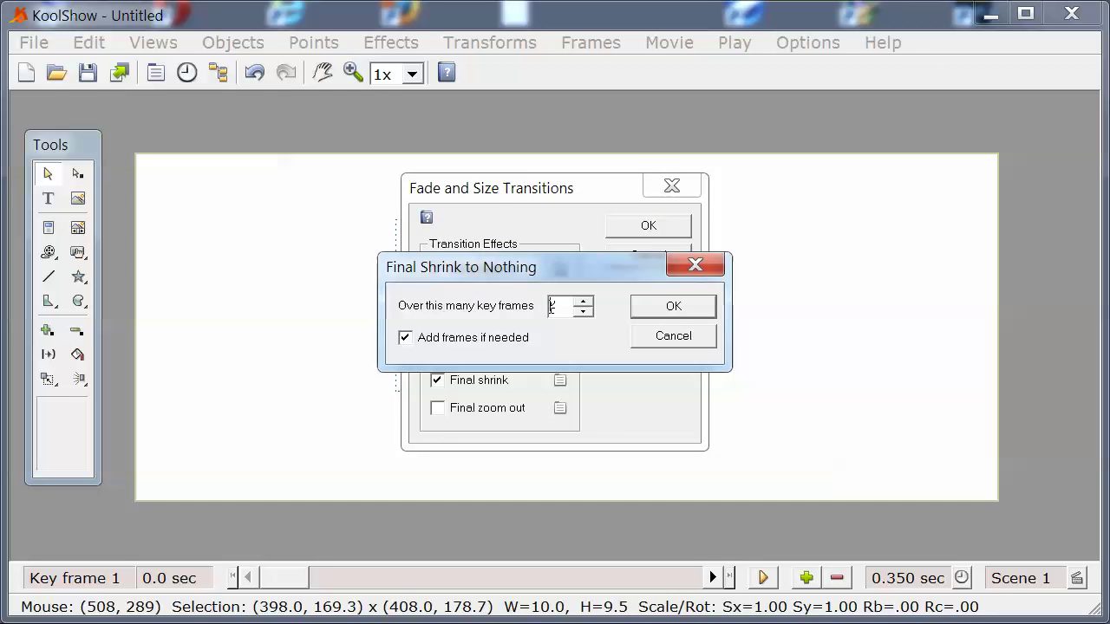
{"action": "left_click_drag", "start_coordinate": [550, 306], "coordinate": [562, 311]}
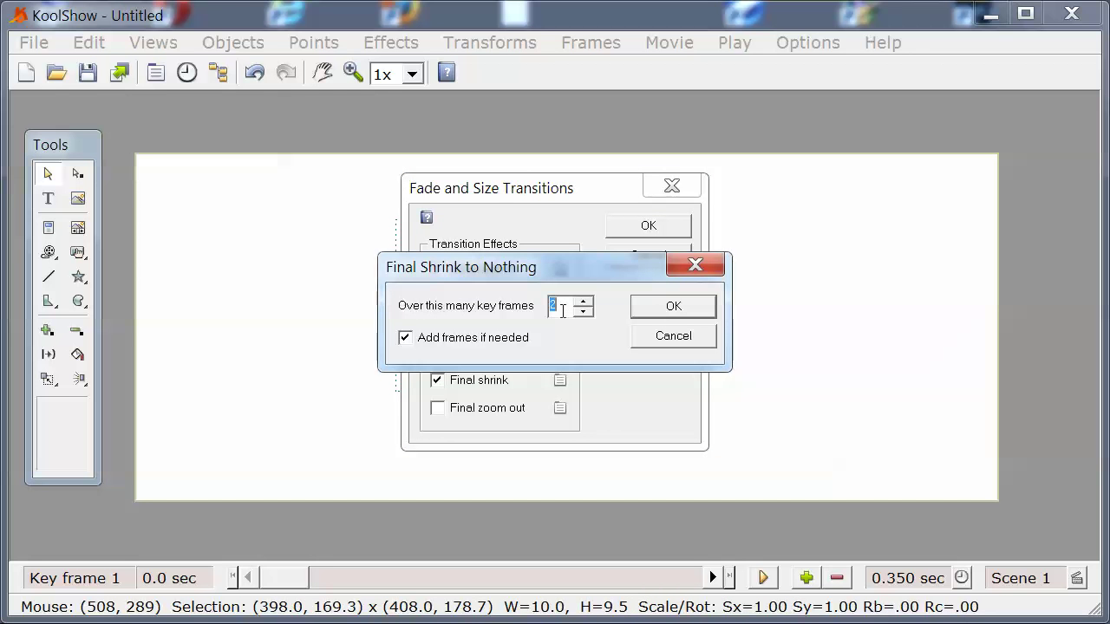
{"action": "left_click", "coordinate": [663, 313]}
{"action": "left_click", "coordinate": [648, 227]}
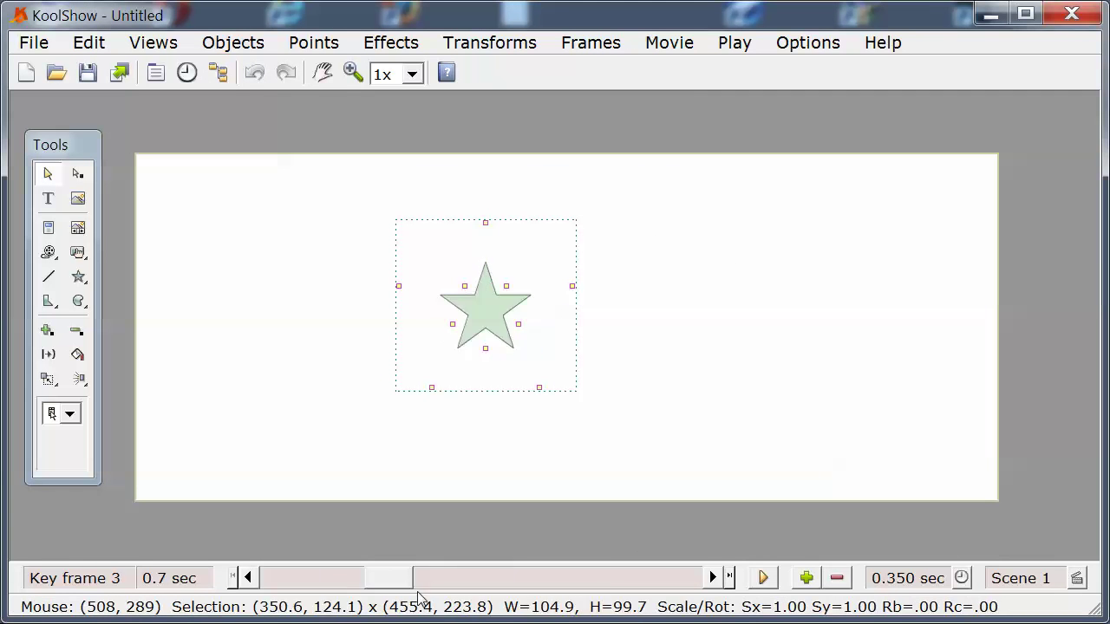
- Scrub the timeline to key frame 8, where the star is small and faded
{"action": "mouse_move", "coordinate": [295, 587]}
{"action": "left_mouse_down"}
{"action": "mouse_move", "coordinate": [682, 587]}
{"action": "mouse_move", "coordinate": [295, 587]}
{"action": "mouse_move", "coordinate": [627, 590]}
{"action": "left_mouse_up"}
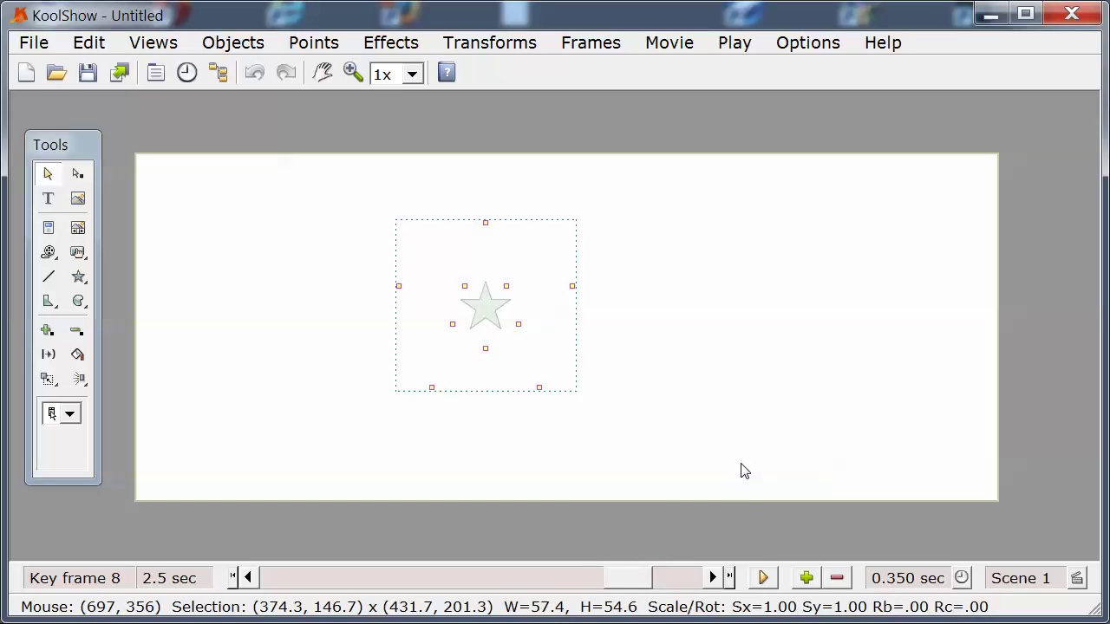
{"action": "left_click", "coordinate": [765, 581]}
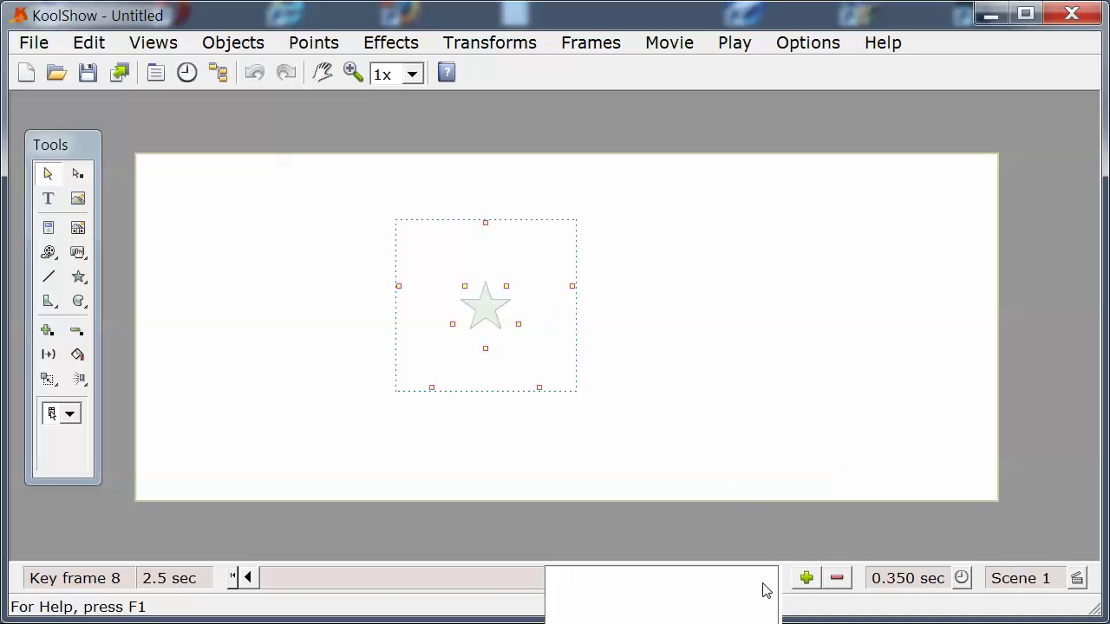
{"action": "left_click", "coordinate": [743, 583]}
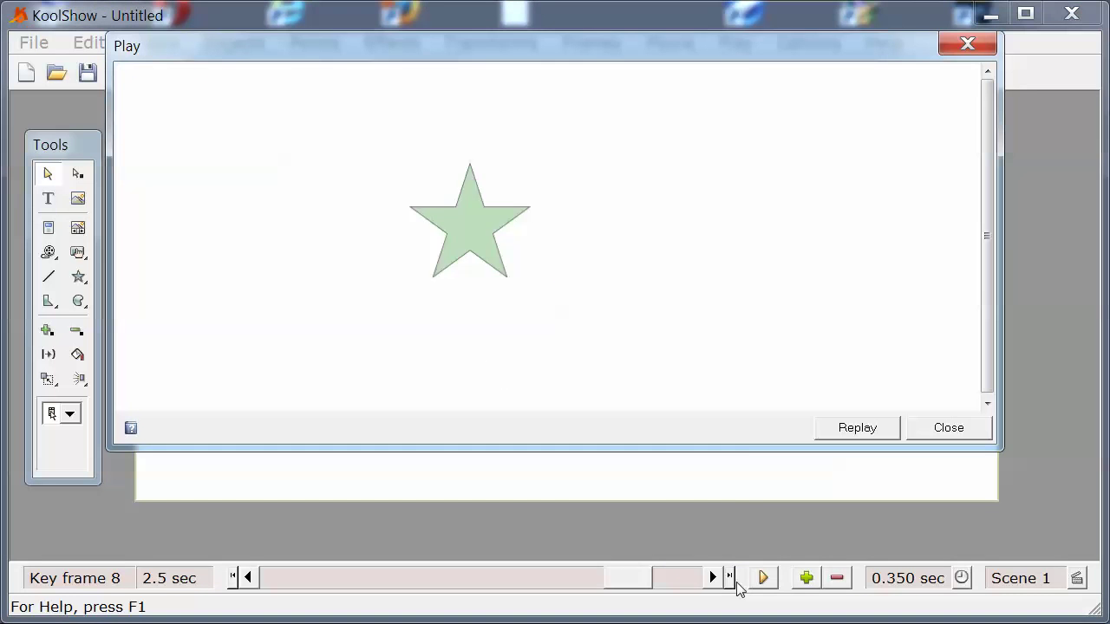
{"action": "left_click", "coordinate": [842, 431]}
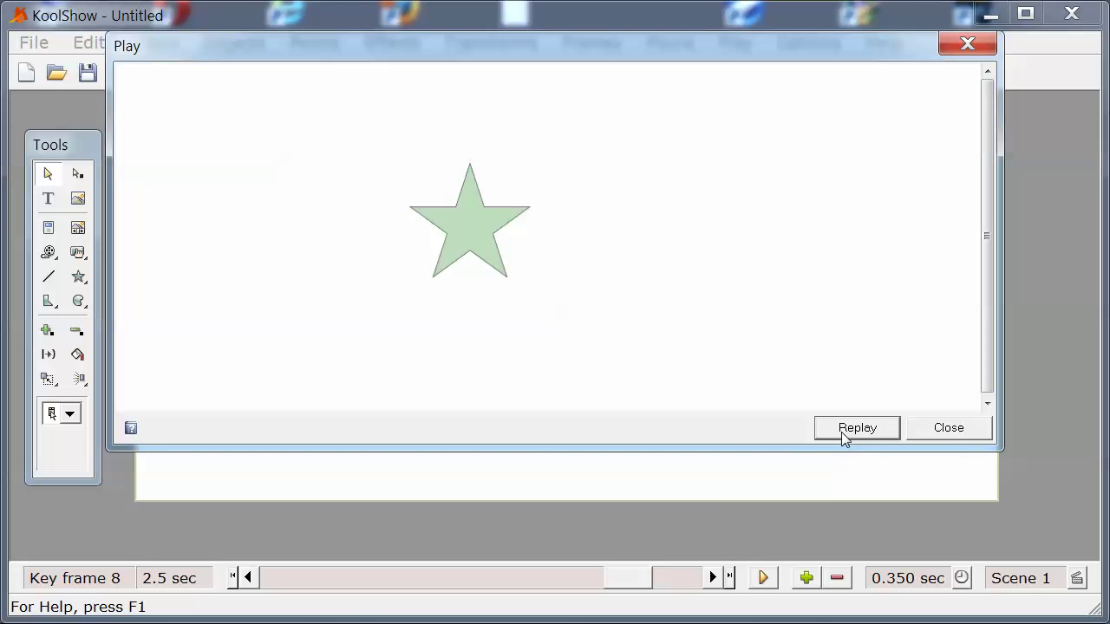
{"action": "left_click", "coordinate": [952, 433]}
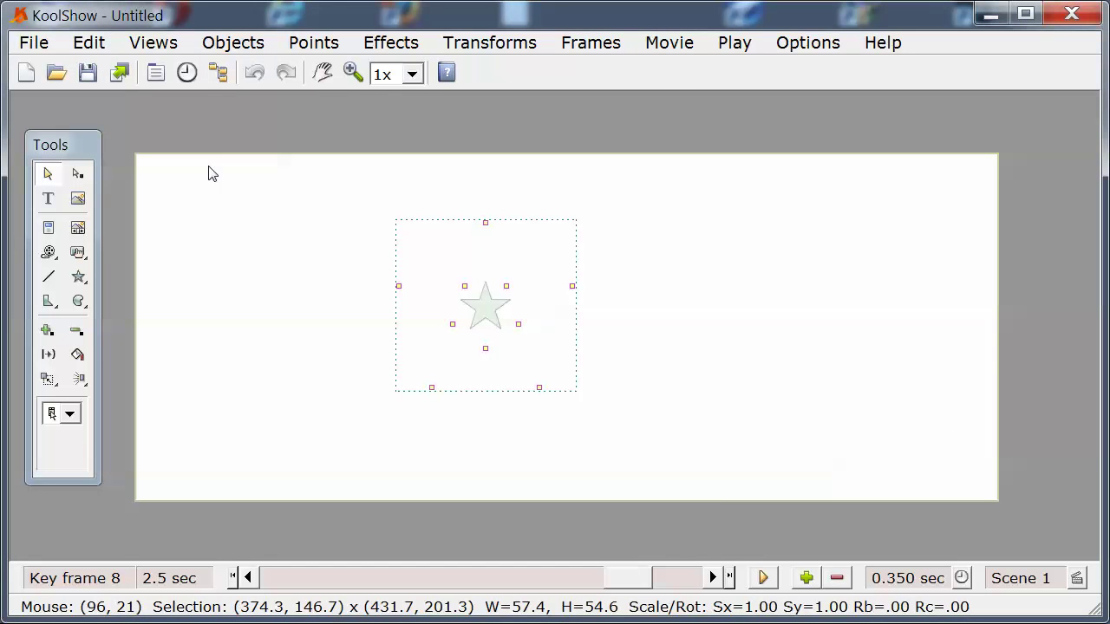
{"action": "left_click", "coordinate": [127, 77]}
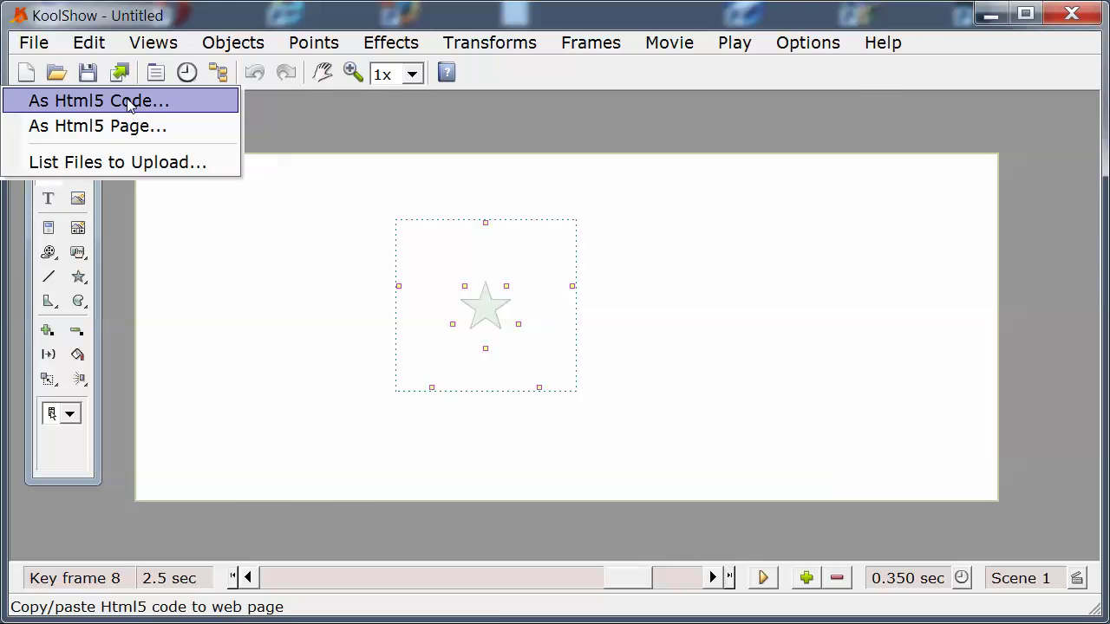
{"action": "left_click", "coordinate": [126, 101]}
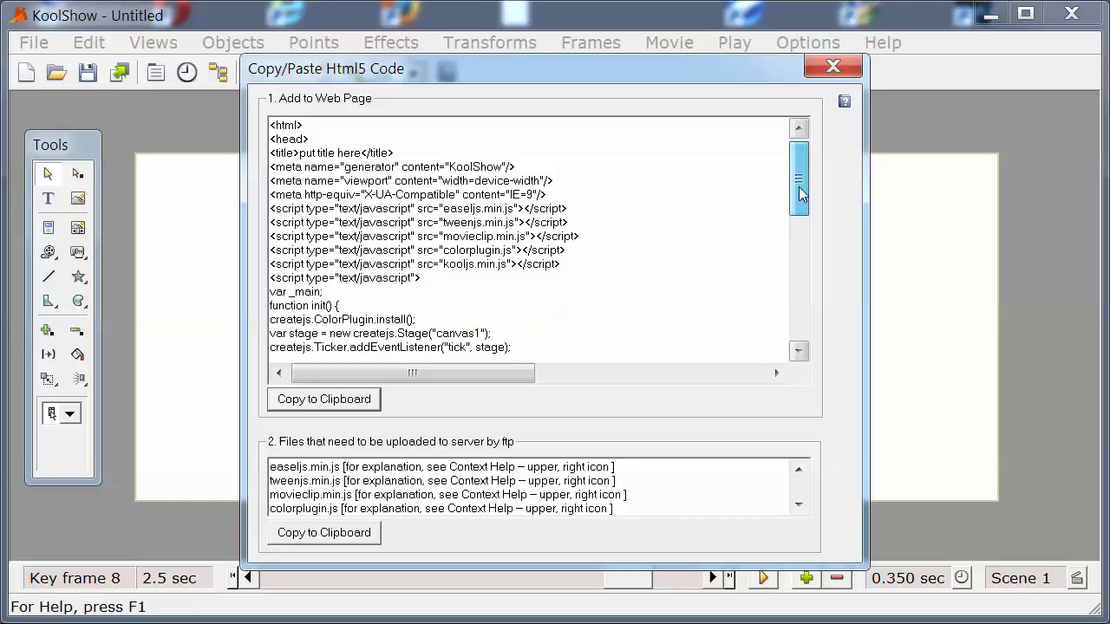
{"action": "mouse_move", "coordinate": [799, 192]}
{"action": "left_mouse_down"}
{"action": "mouse_move", "coordinate": [801, 315]}
{"action": "mouse_move", "coordinate": [801, 223]}
{"action": "left_mouse_up"}
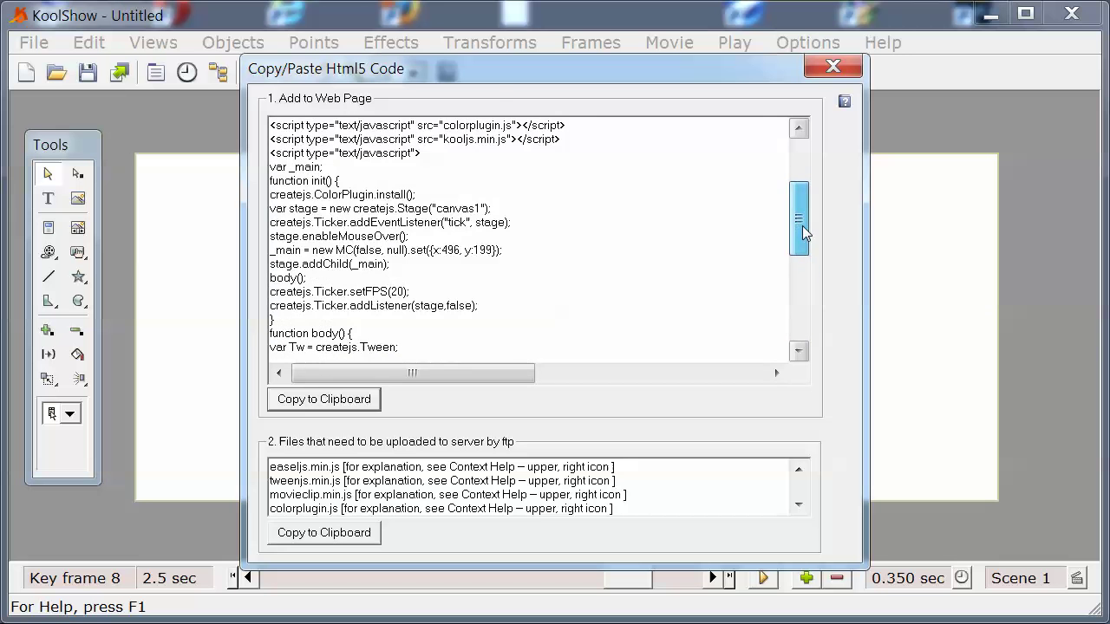
{"action": "left_click", "coordinate": [828, 68]}
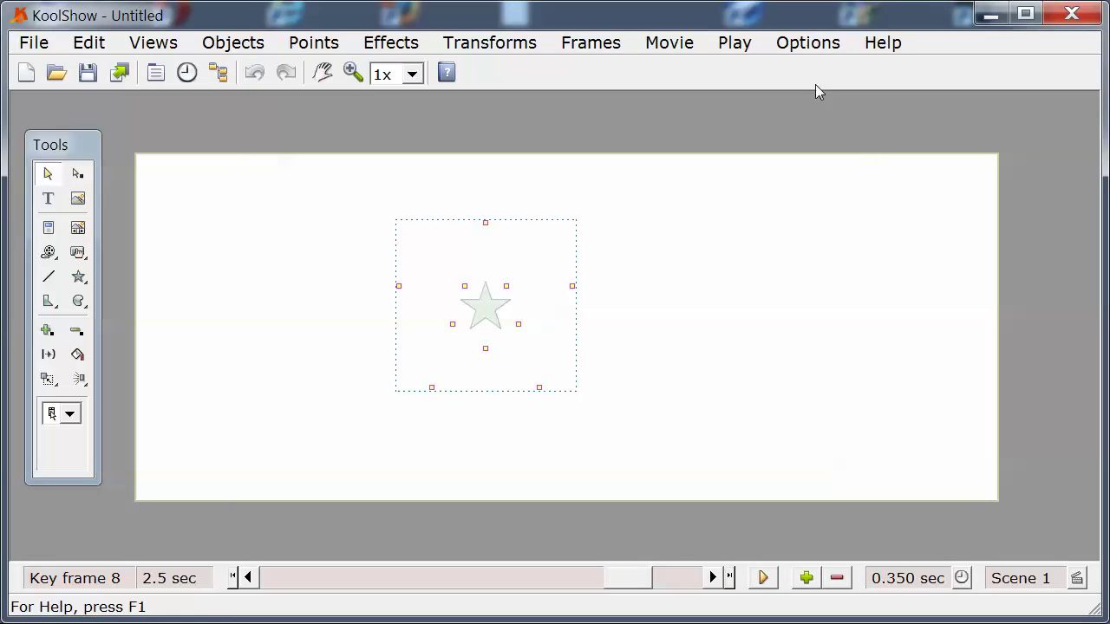
- Return to key frame 5 showing the full star, leaving the effects list unused
{"action": "mouse_move", "coordinate": [659, 579]}
{"action": "left_mouse_down"}
{"action": "mouse_move", "coordinate": [496, 588]}
{"action": "mouse_move", "coordinate": [477, 508]}
{"action": "left_mouse_up"}
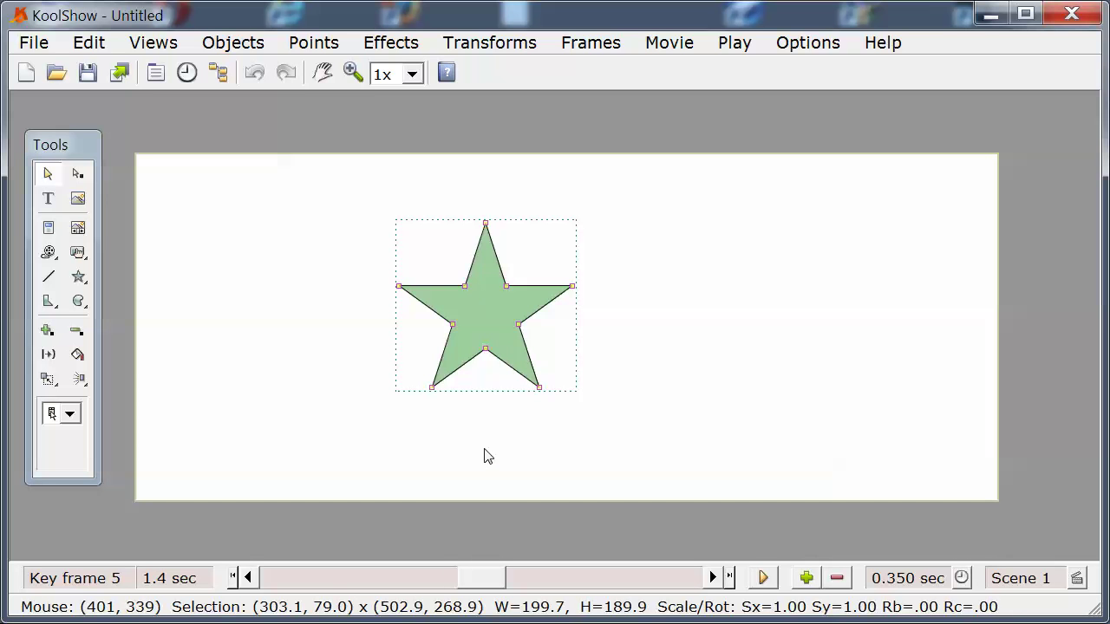
{"action": "left_click", "coordinate": [382, 45]}
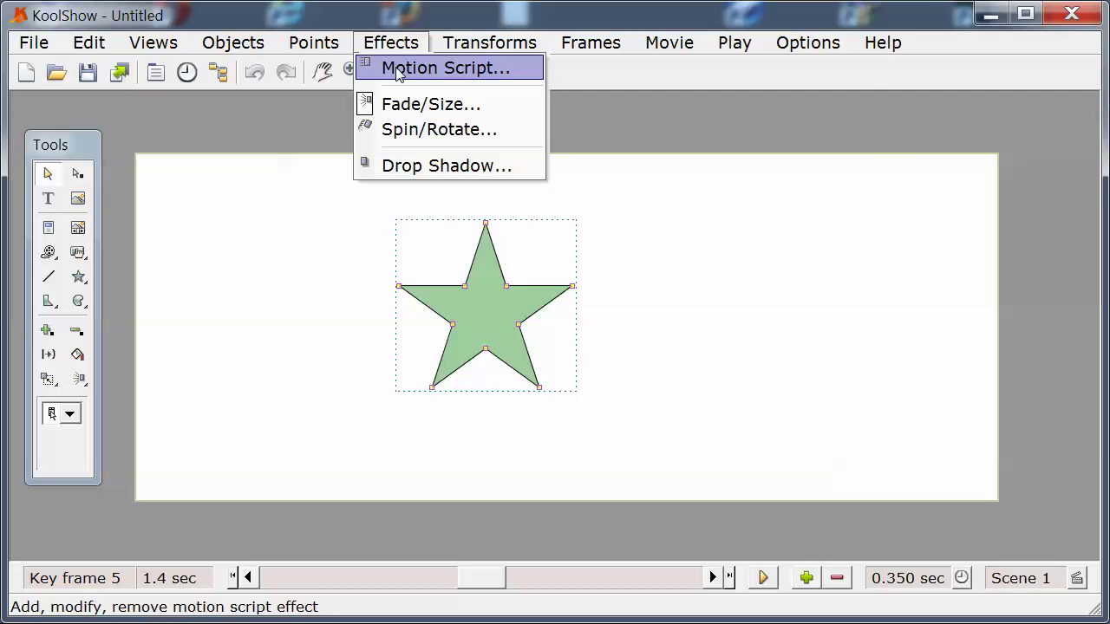
{"action": "left_click", "coordinate": [490, 42]}
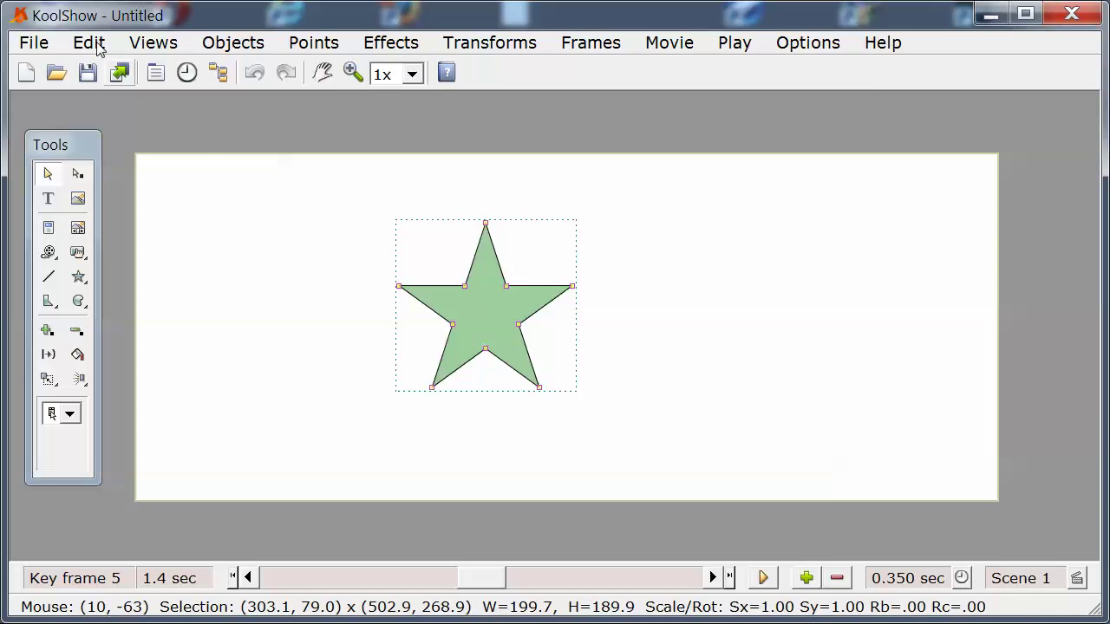
- Recheck the star's four-frame fade and size transitions, then close the Shape S1 panel
{"action": "left_click", "coordinate": [157, 75]}
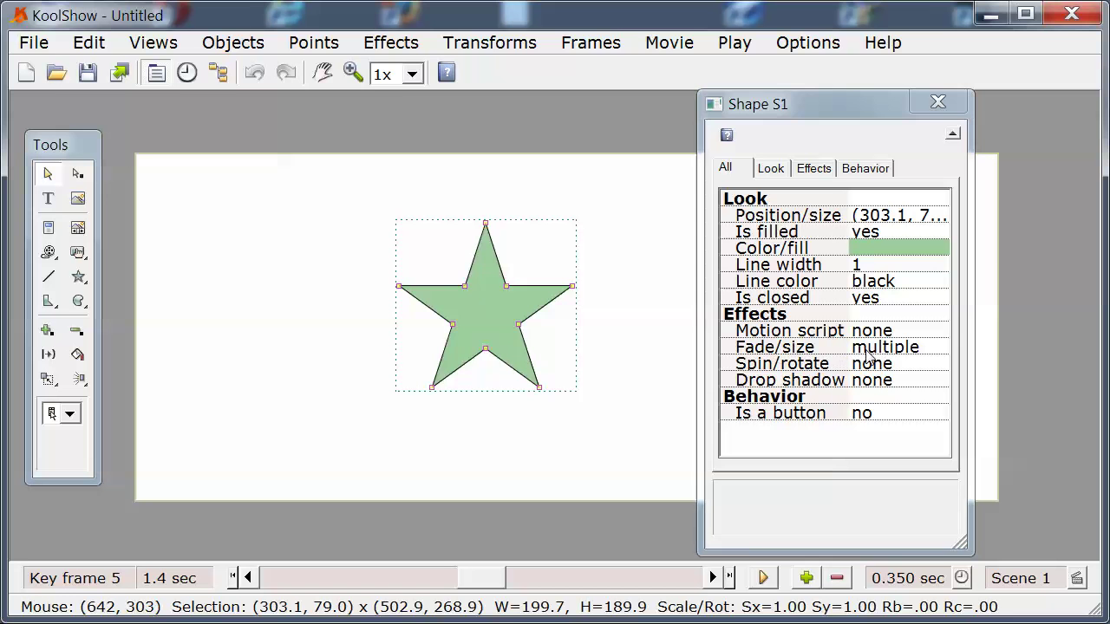
{"action": "left_click", "coordinate": [939, 351]}
{"action": "left_click", "coordinate": [941, 351]}
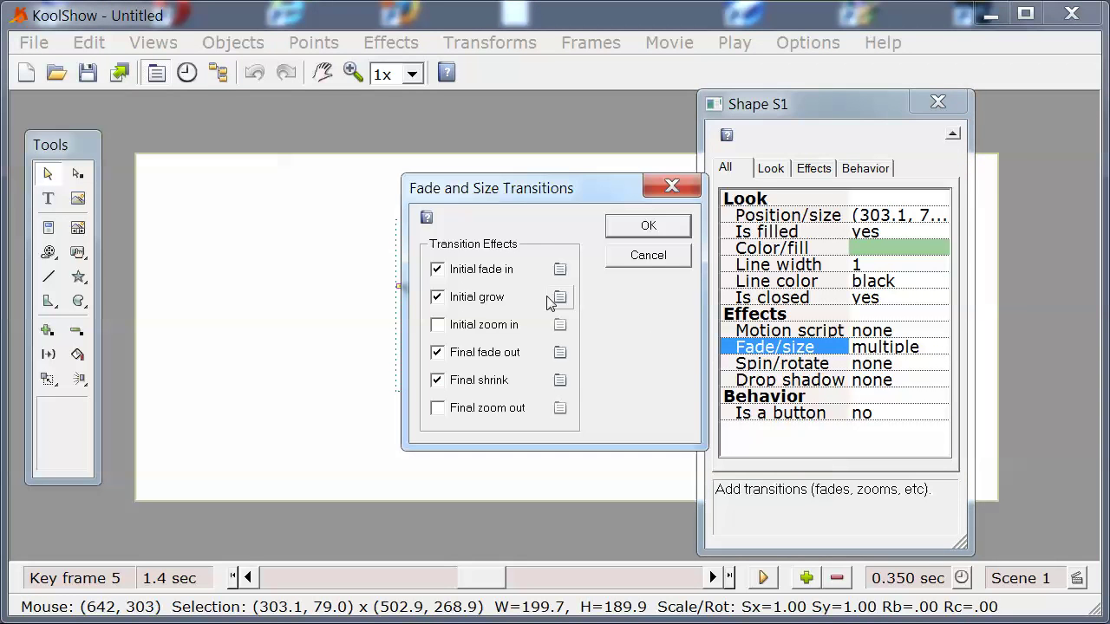
{"action": "left_click", "coordinate": [559, 268]}
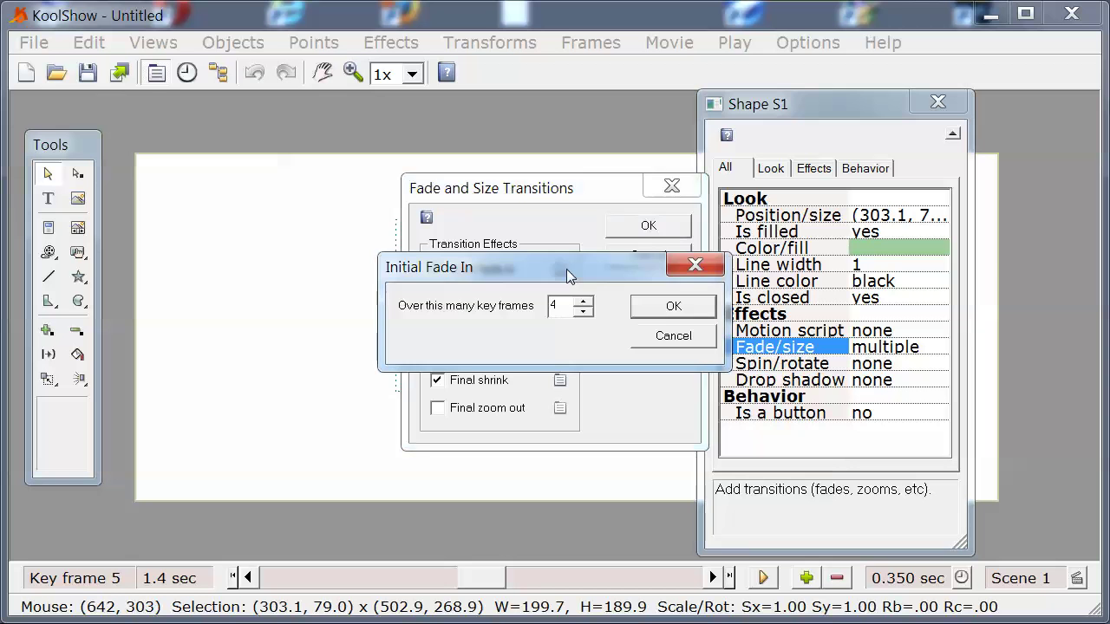
{"action": "left_click", "coordinate": [648, 336]}
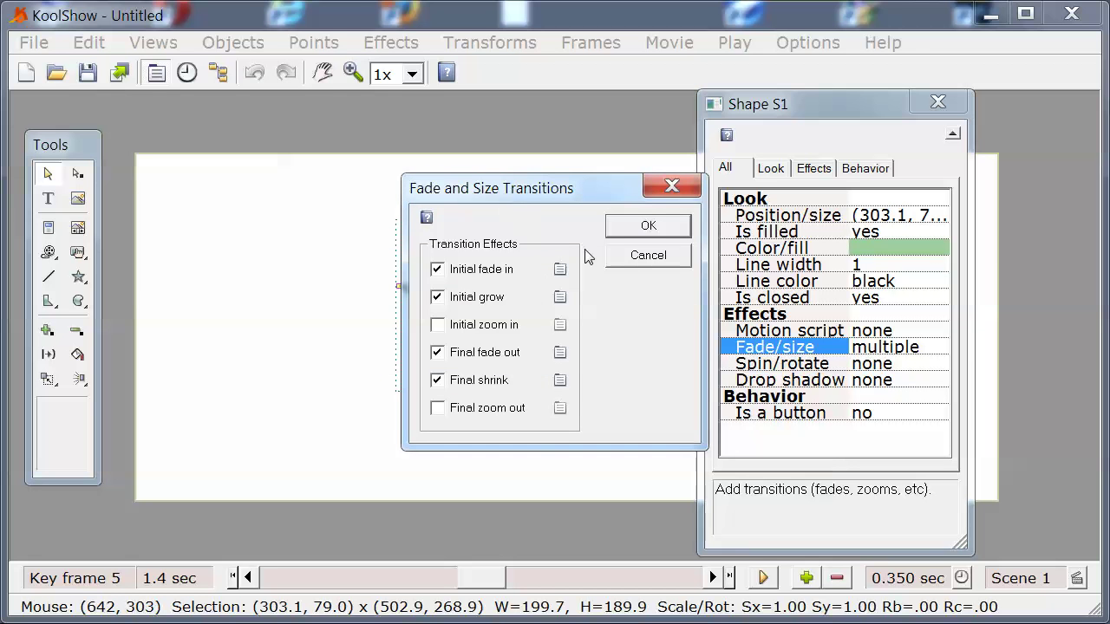
{"action": "left_click", "coordinate": [620, 260]}
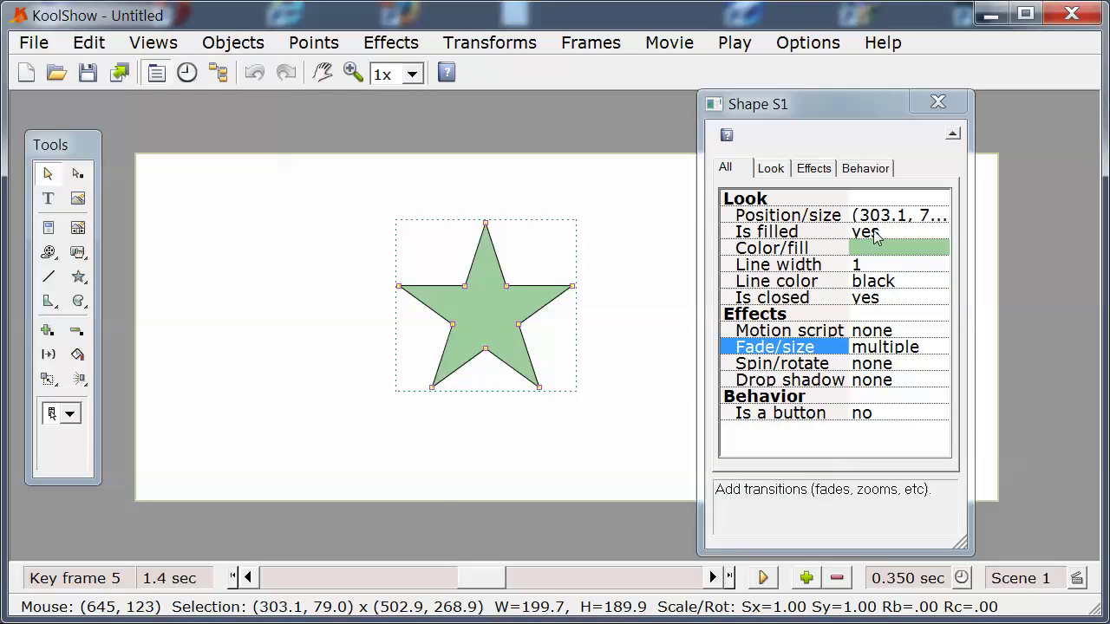
{"action": "left_click", "coordinate": [936, 104]}
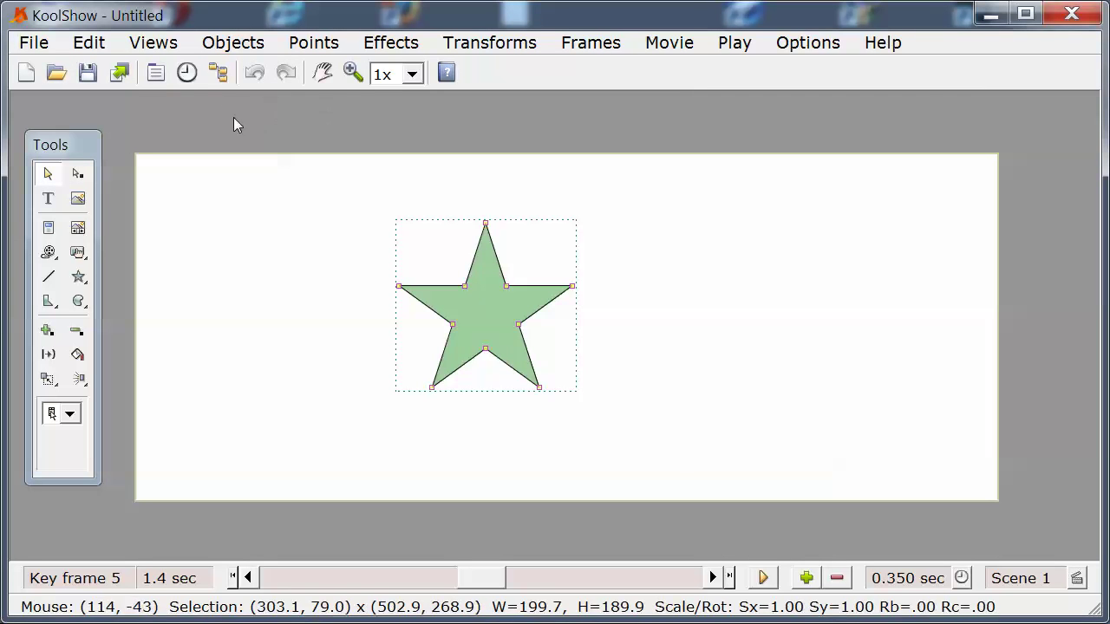
- View object S1's options in the Score timeline's effects view without changing anything
{"action": "left_click", "coordinate": [187, 73]}
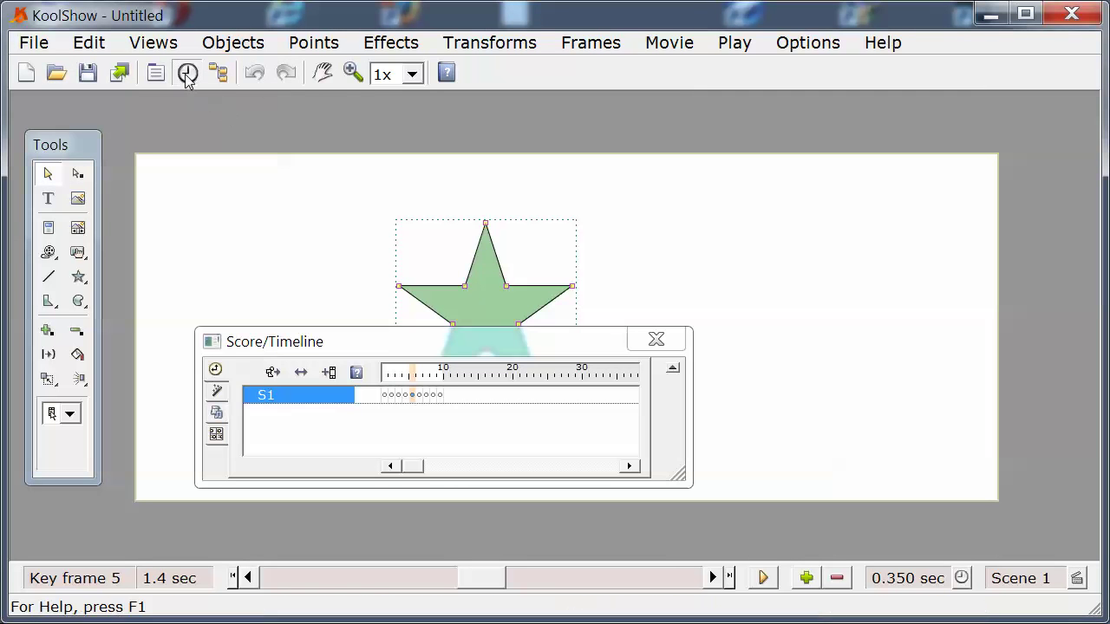
{"action": "left_click", "coordinate": [215, 399]}
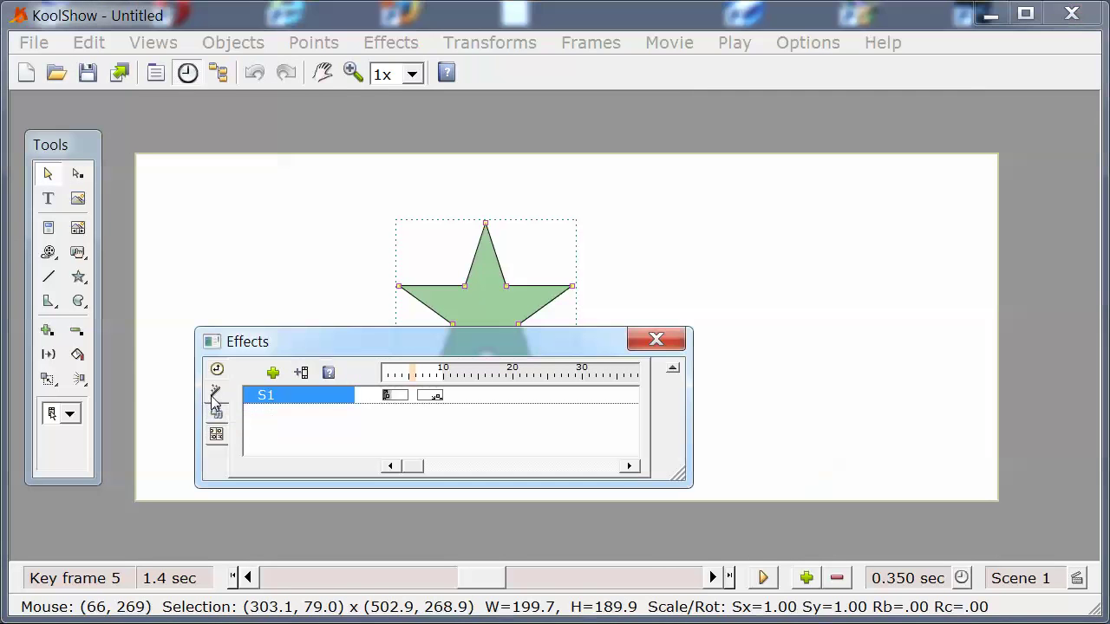
{"action": "right_click", "coordinate": [298, 407]}
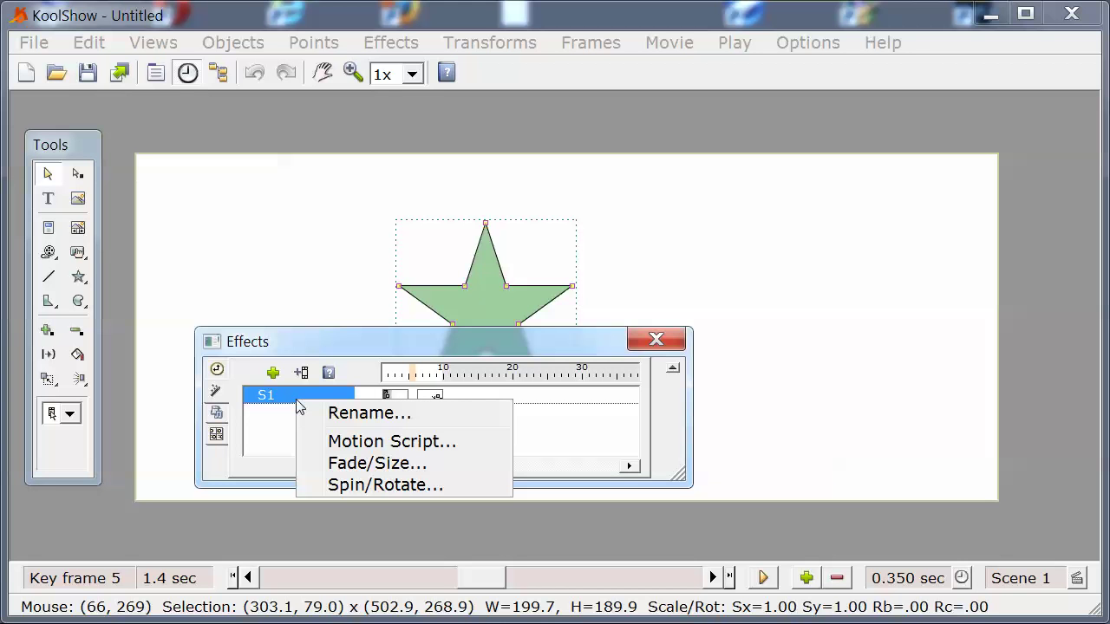
{"action": "left_click", "coordinate": [301, 340]}
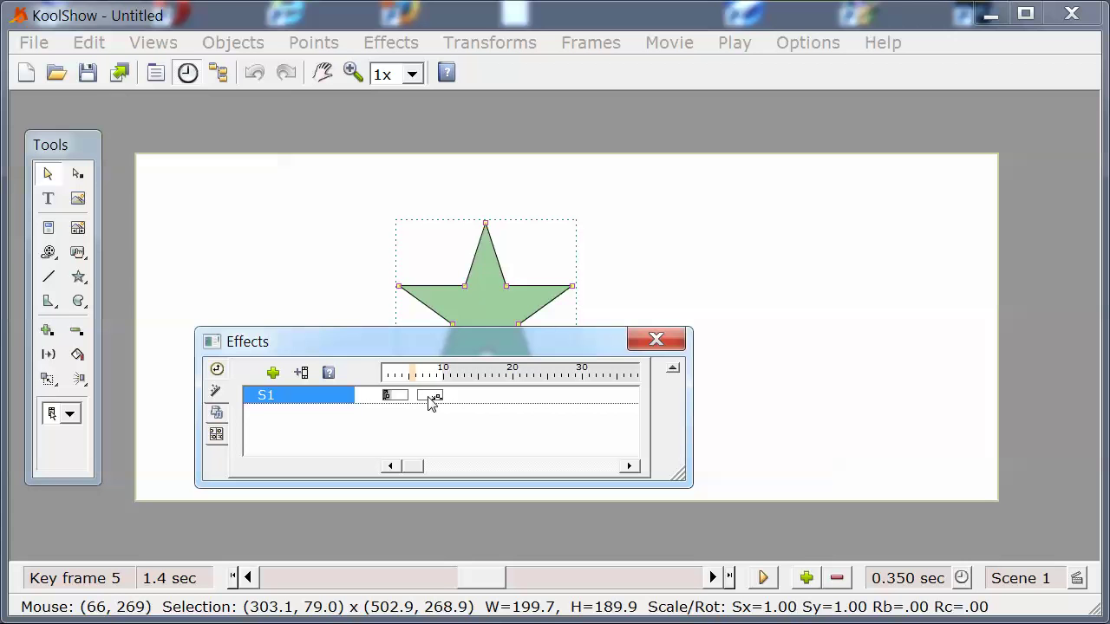
{"action": "left_click", "coordinate": [659, 340]}
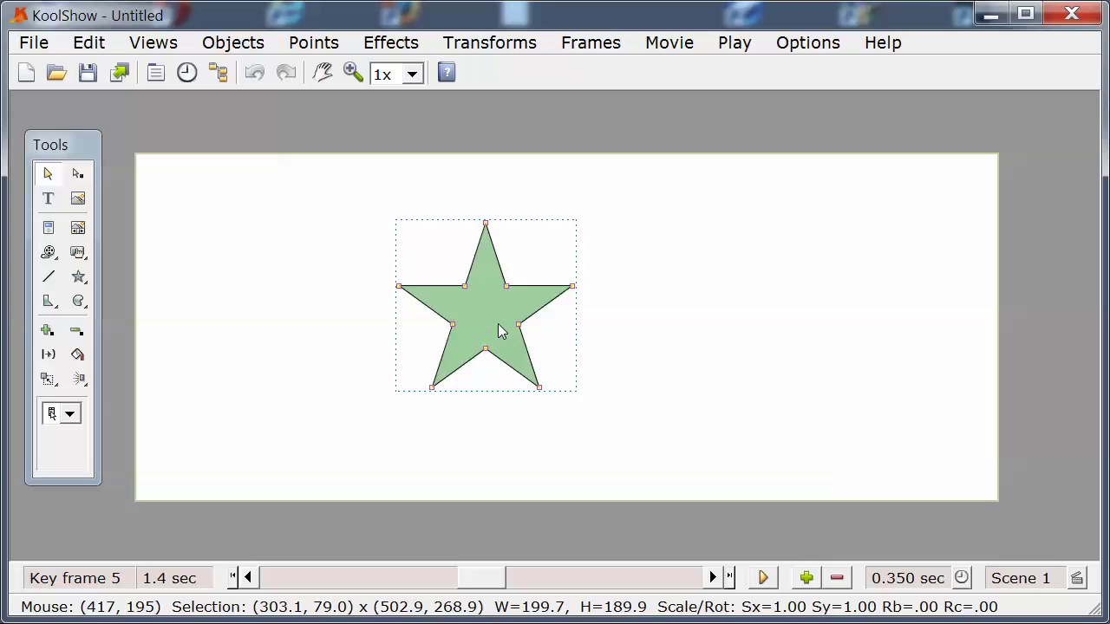
- Delete the star S1 from all frames and close the Score timeline
{"action": "left_click", "coordinate": [187, 72]}
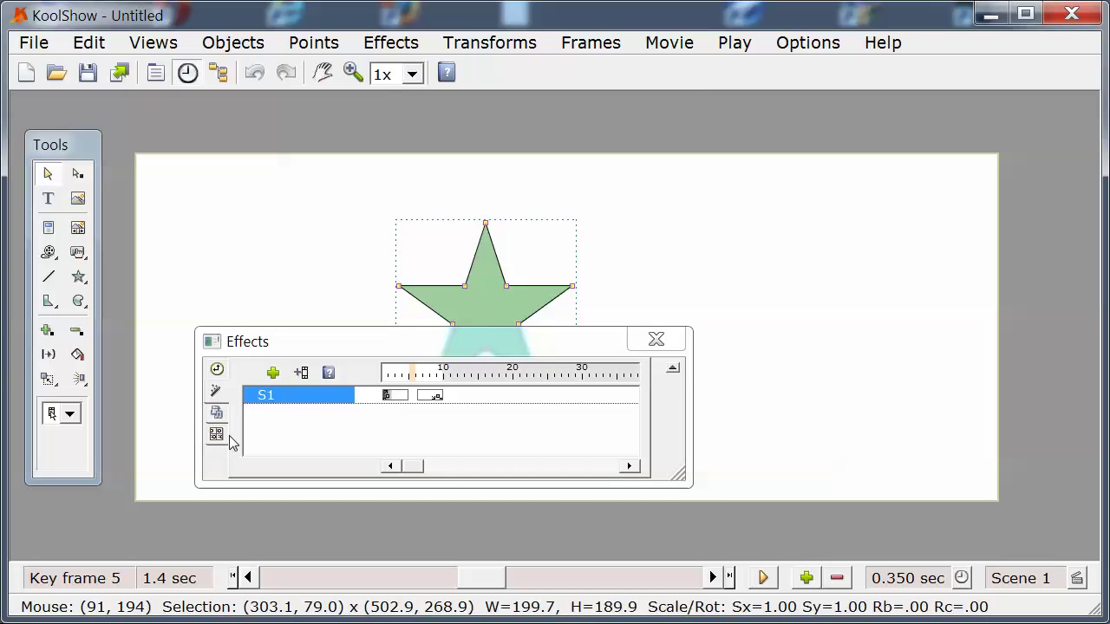
{"action": "left_click", "coordinate": [217, 368]}
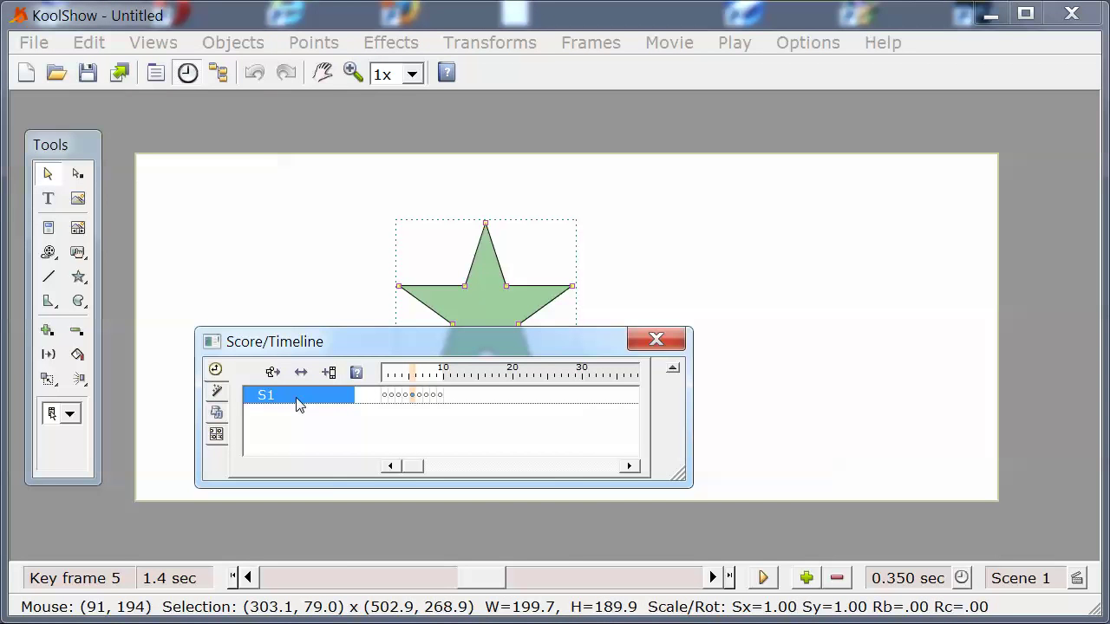
{"action": "right_click", "coordinate": [297, 404]}
{"action": "left_click", "coordinate": [350, 507]}
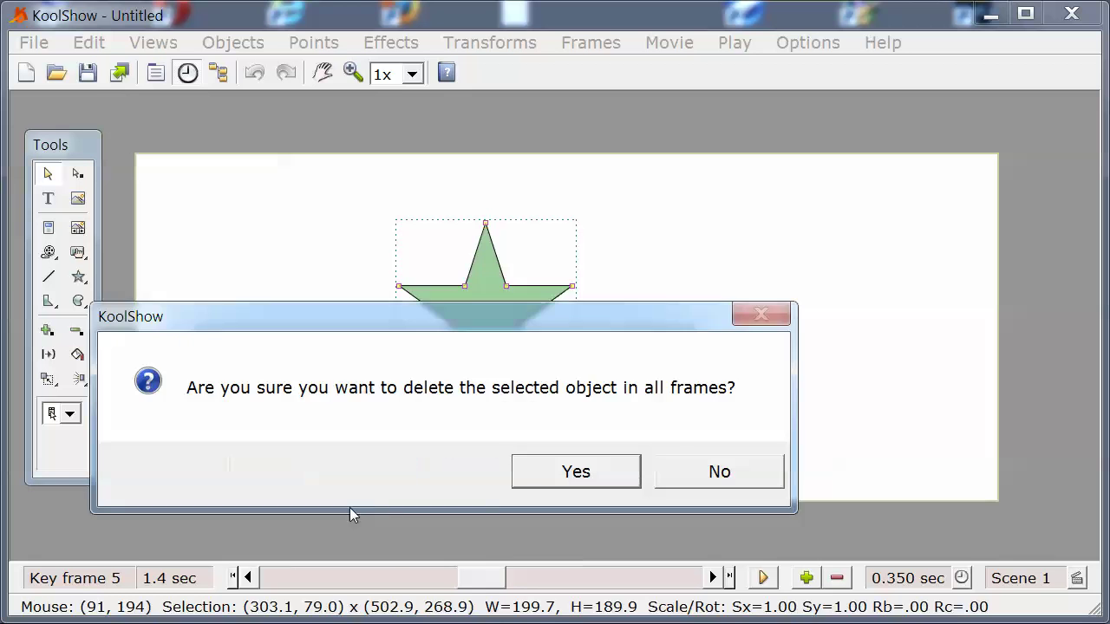
{"action": "left_click", "coordinate": [571, 487]}
{"action": "left_click", "coordinate": [670, 346]}
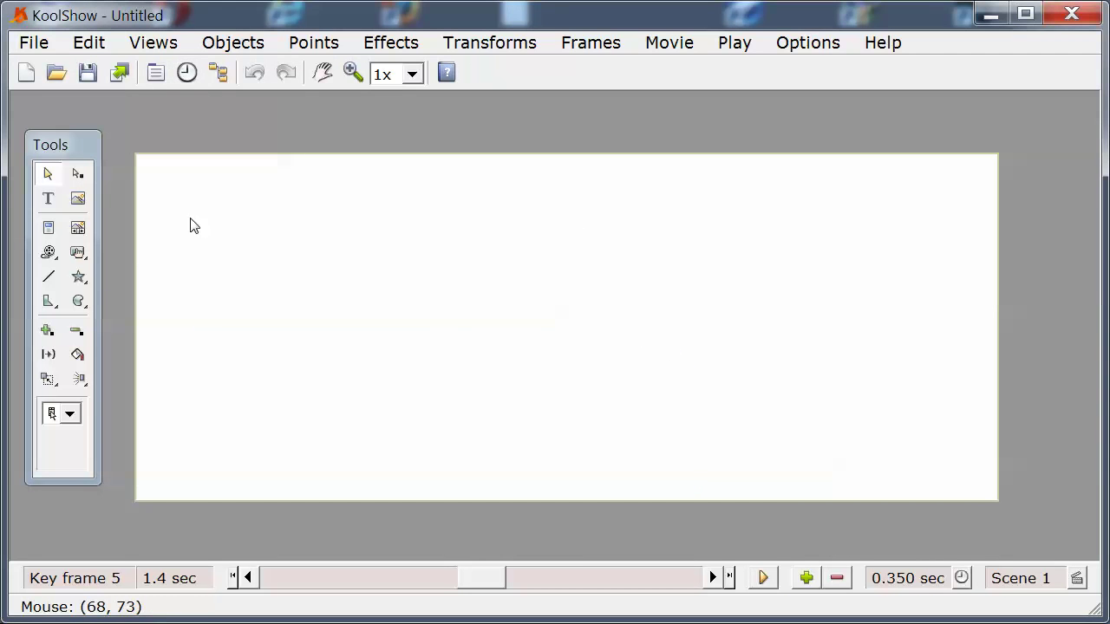
- Import the daisy photo p3.jpg from the Html5 folder into all frames
{"action": "left_click", "coordinate": [77, 200]}
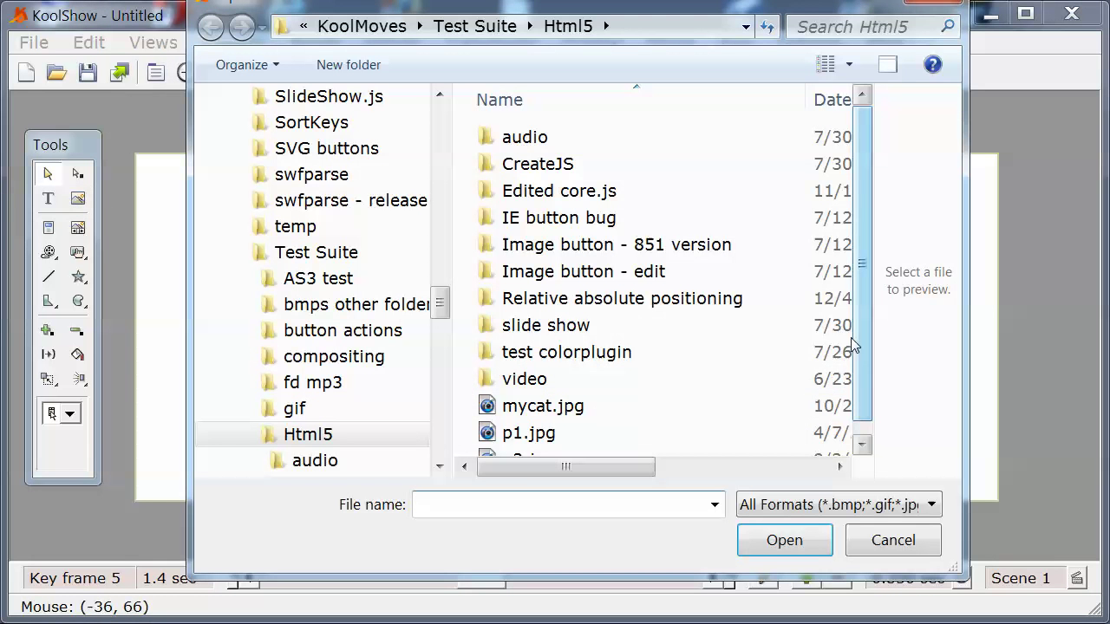
{"action": "scroll", "coordinate": [659, 399], "scroll_direction": "down", "scroll_amount": 1}
{"action": "left_click", "coordinate": [525, 443]}
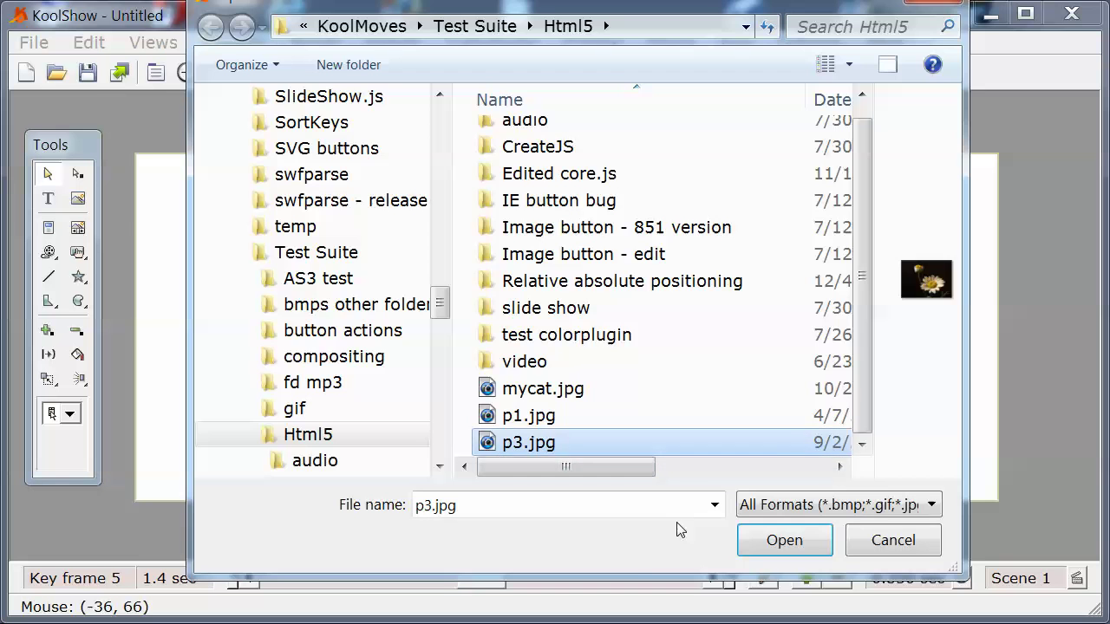
{"action": "left_click", "coordinate": [783, 540]}
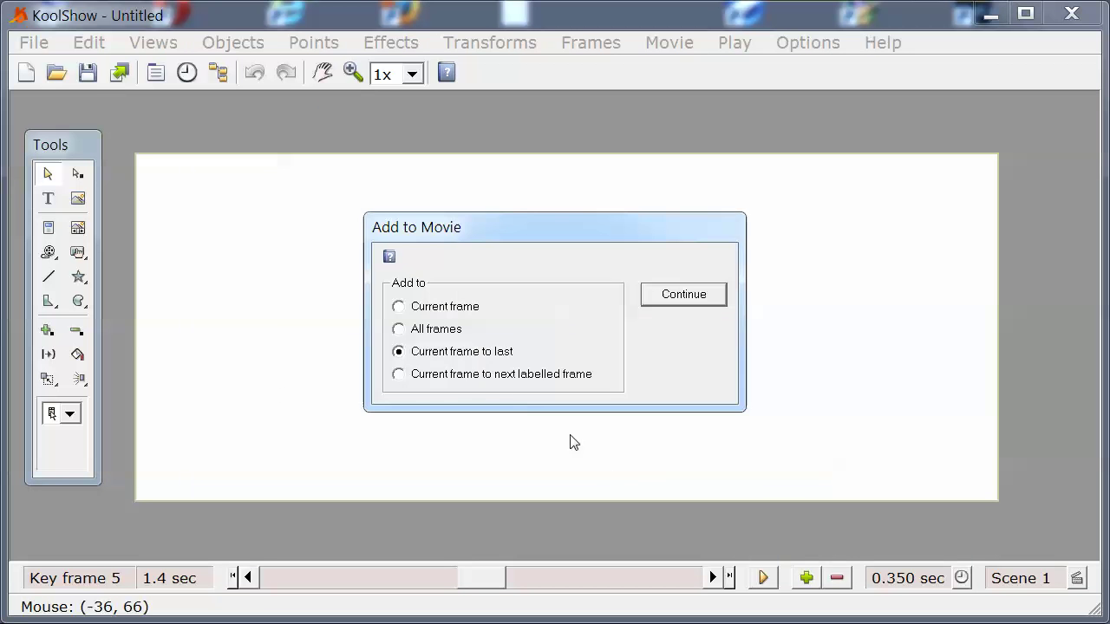
{"action": "left_click", "coordinate": [418, 328]}
{"action": "left_click", "coordinate": [657, 295]}
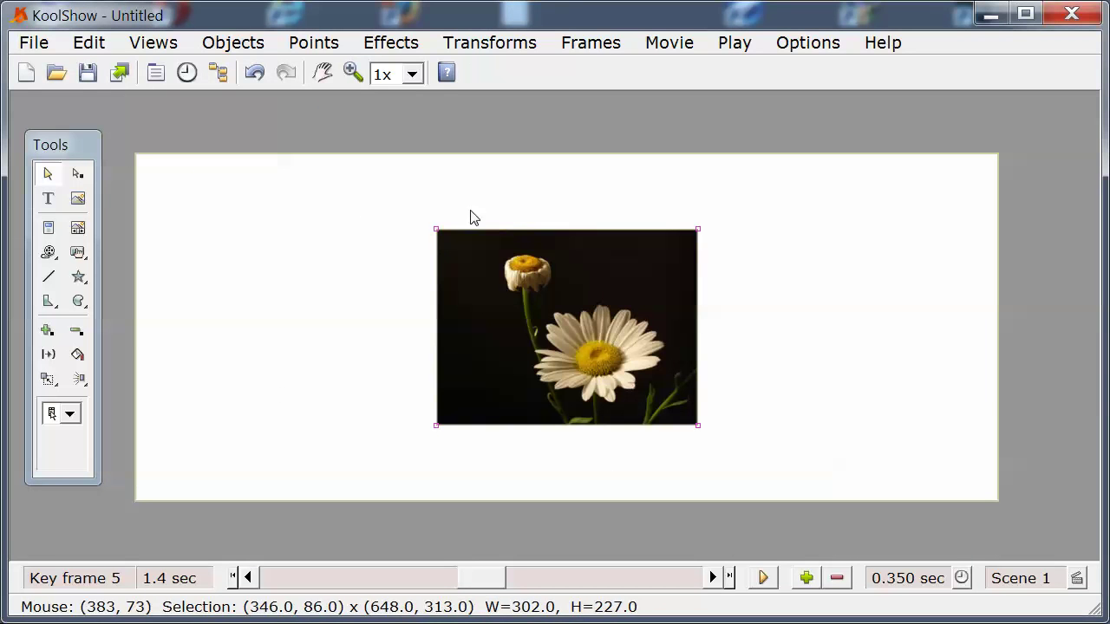
- Apply the Max Surprise motion script effect to the daisy photo
{"action": "left_click", "coordinate": [390, 43]}
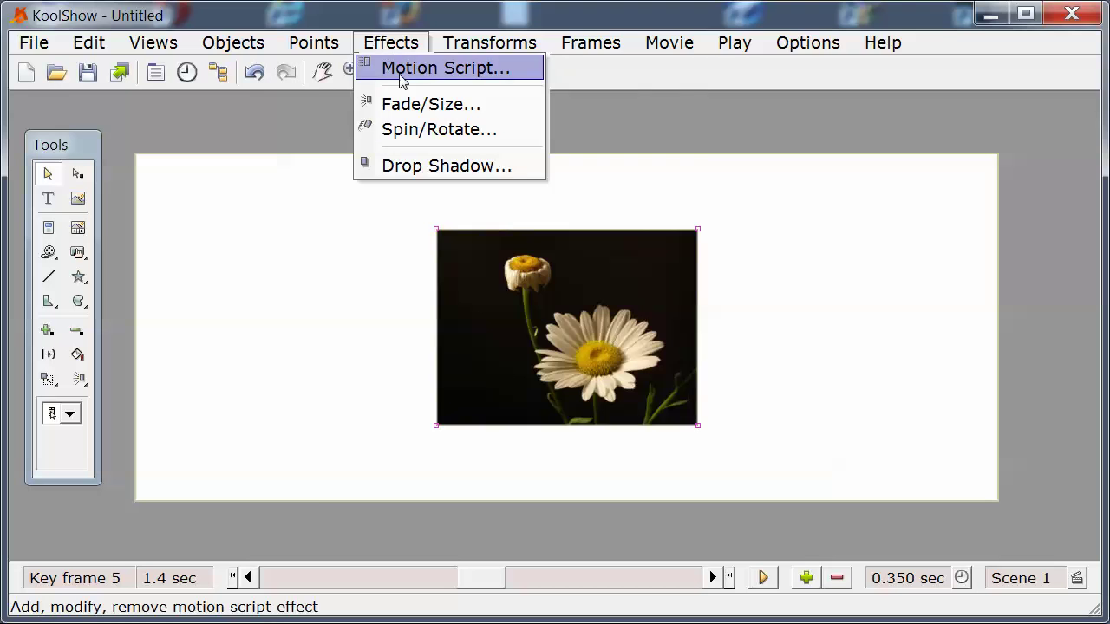
{"action": "left_click", "coordinate": [401, 73]}
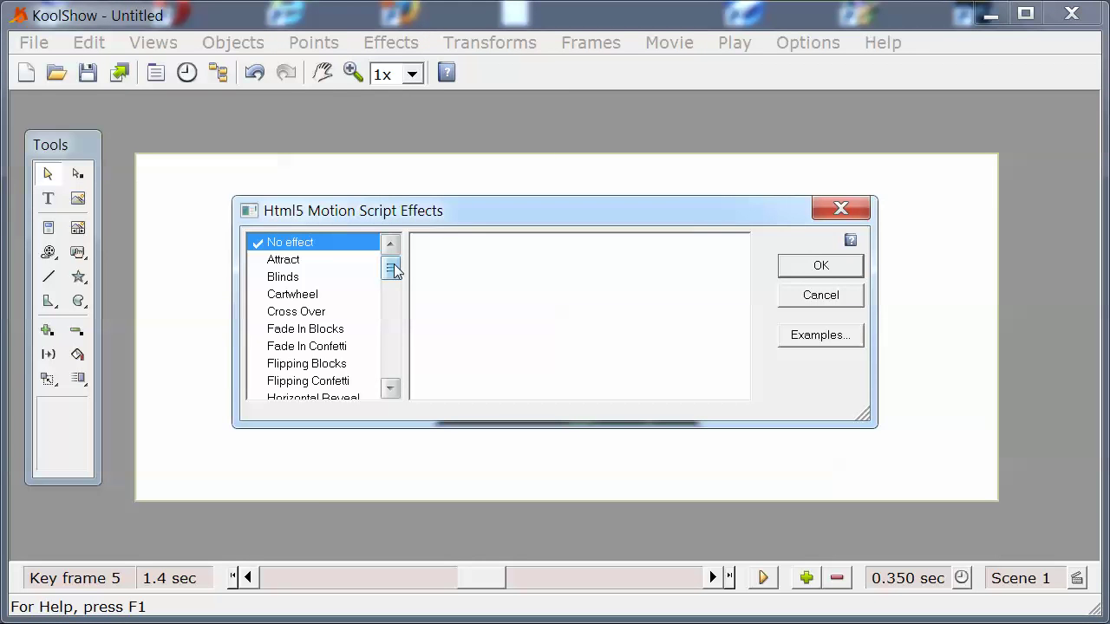
{"action": "left_click_drag", "start_coordinate": [393, 266], "coordinate": [393, 299]}
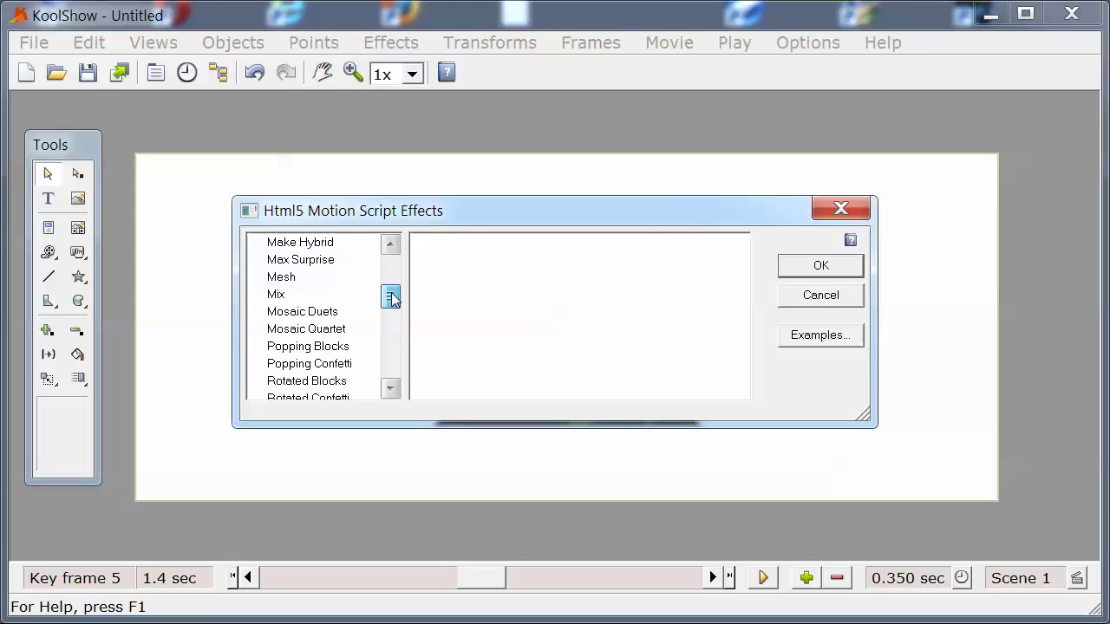
{"action": "left_click", "coordinate": [319, 259]}
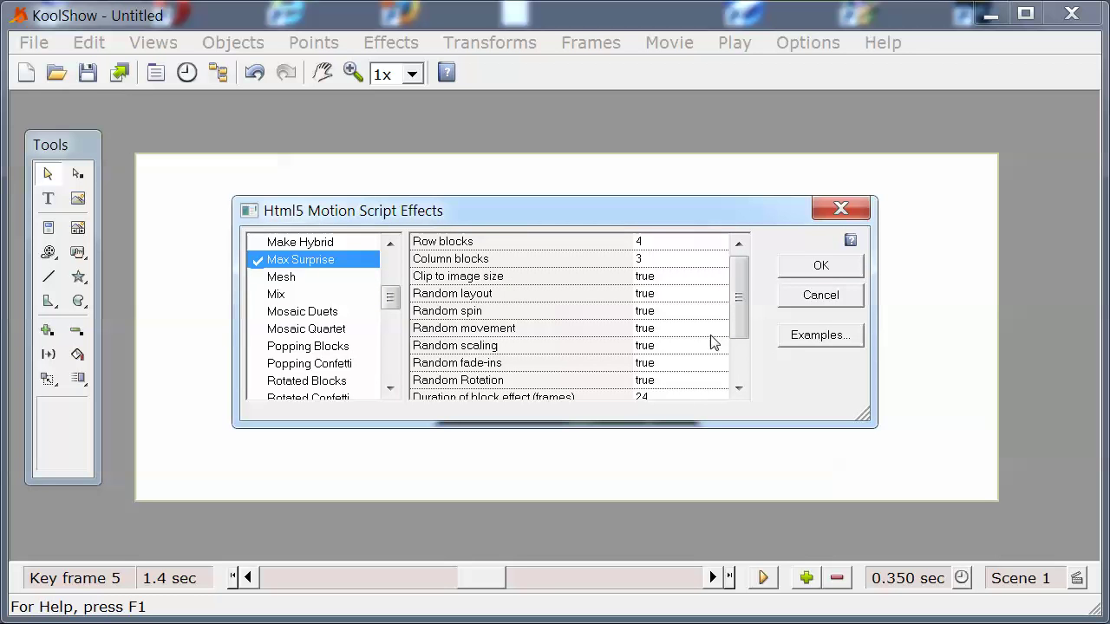
{"action": "left_click_drag", "start_coordinate": [744, 325], "coordinate": [738, 381]}
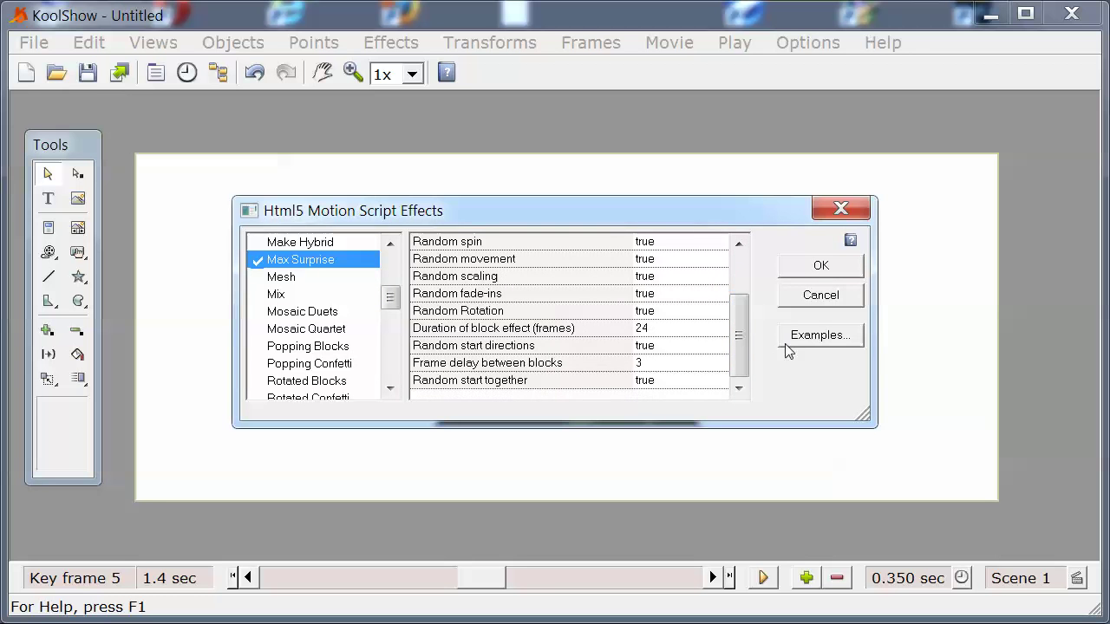
{"action": "left_click", "coordinate": [819, 272]}
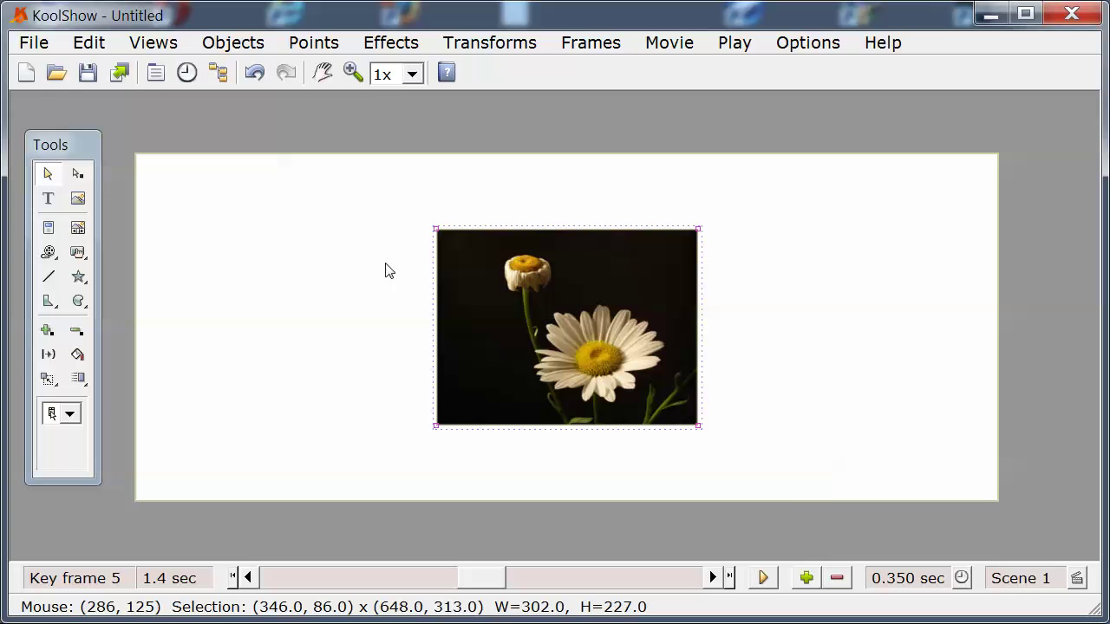
{"action": "left_click", "coordinate": [761, 578]}
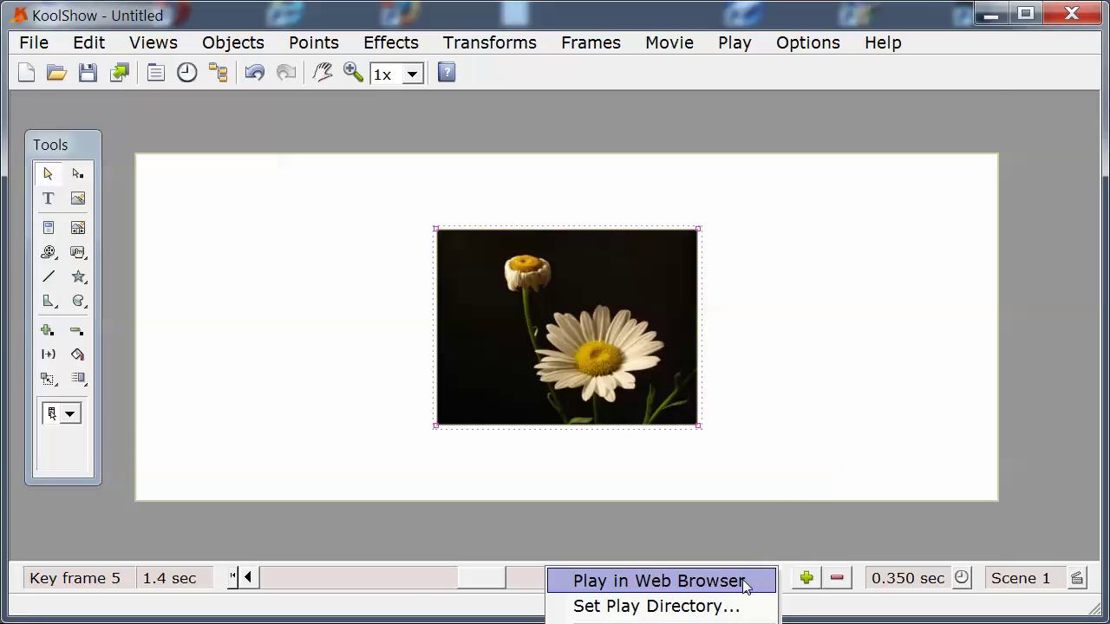
{"action": "left_click", "coordinate": [742, 583]}
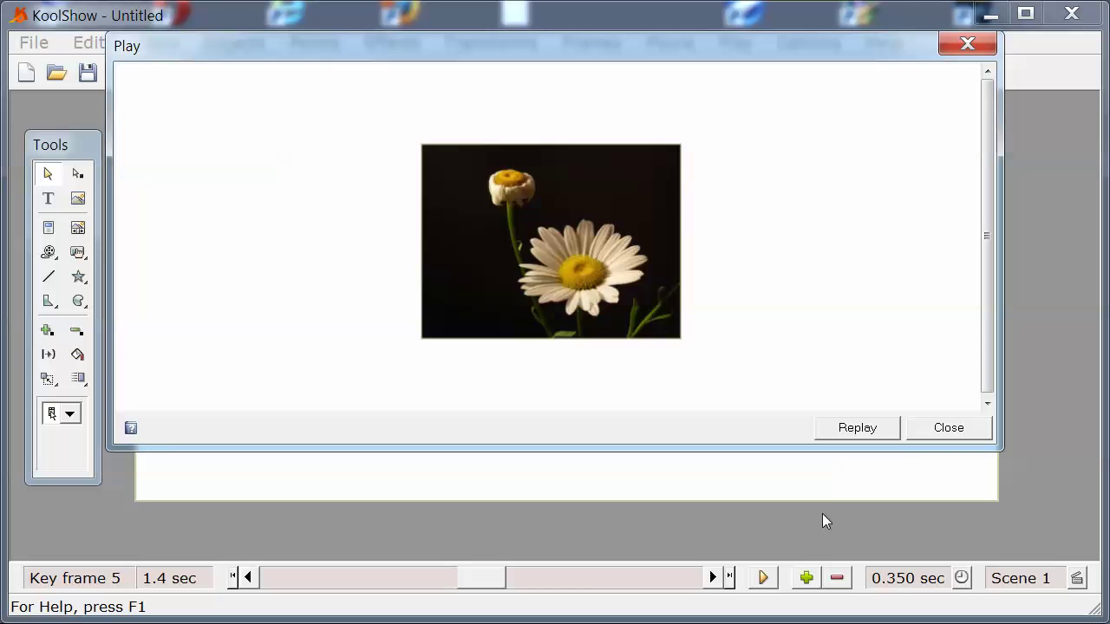
{"action": "left_click", "coordinate": [870, 431]}
{"action": "left_click", "coordinate": [869, 431]}
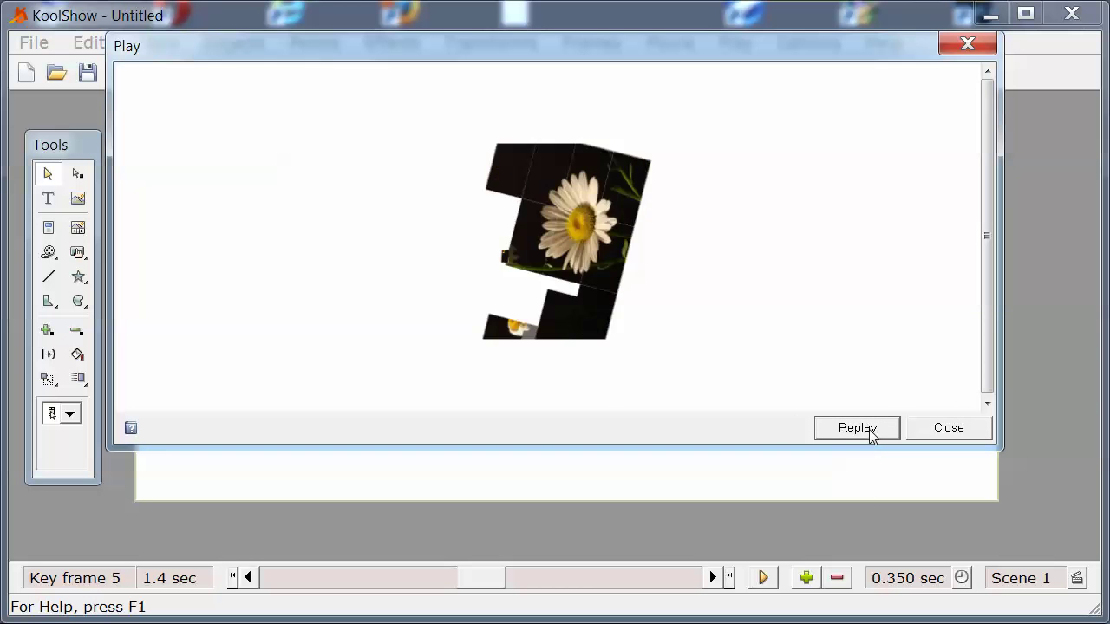
{"action": "left_click", "coordinate": [870, 431]}
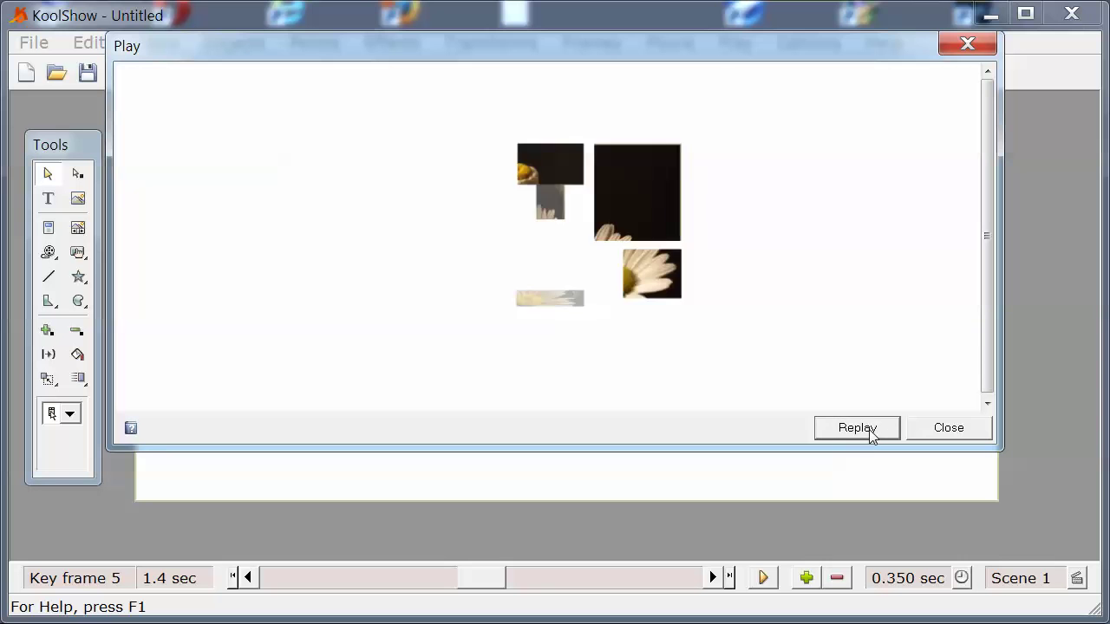
{"action": "left_click", "coordinate": [948, 429]}
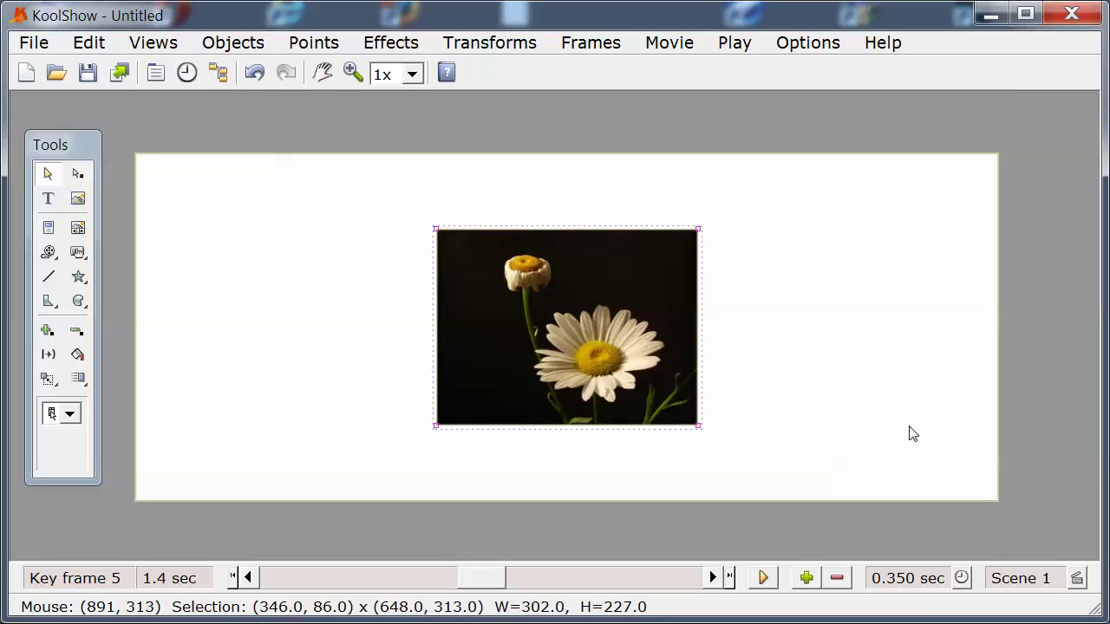